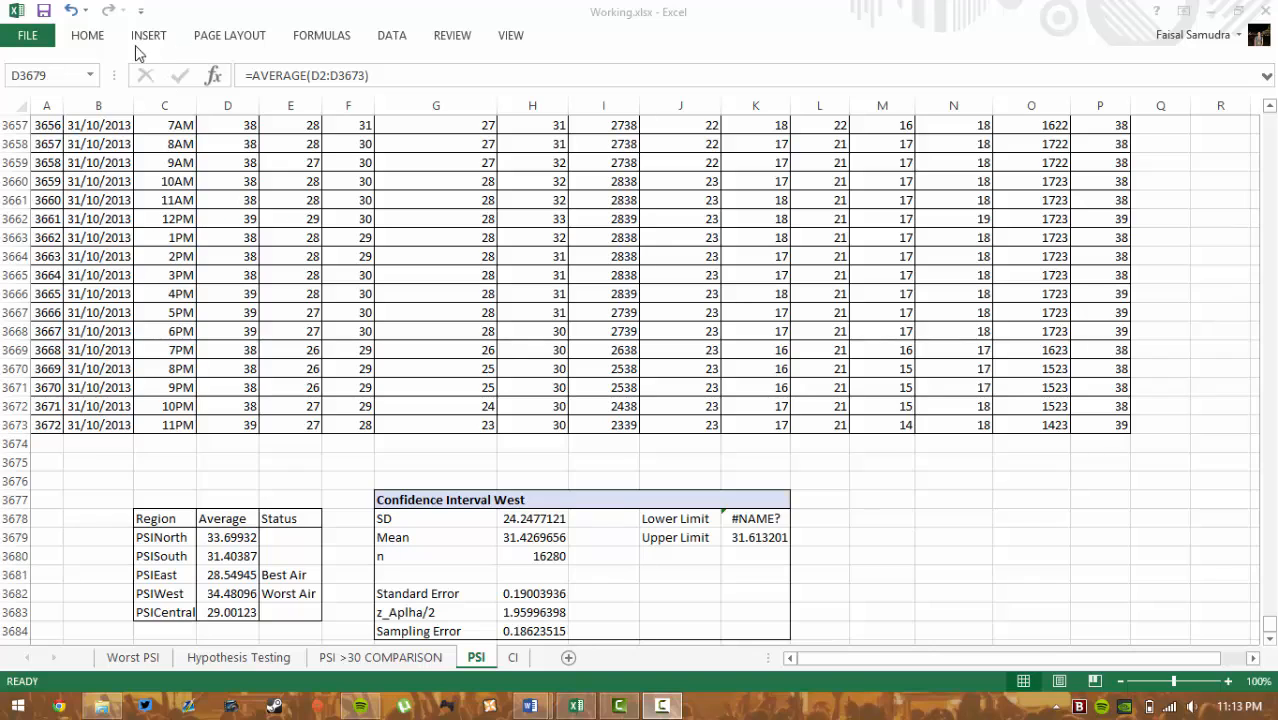
- Bring Excel into focus and show the Data ribbon tools over the PSI sheet
{"action": "left_click", "coordinate": [388, 37]}
{"action": "left_click", "coordinate": [393, 37]}
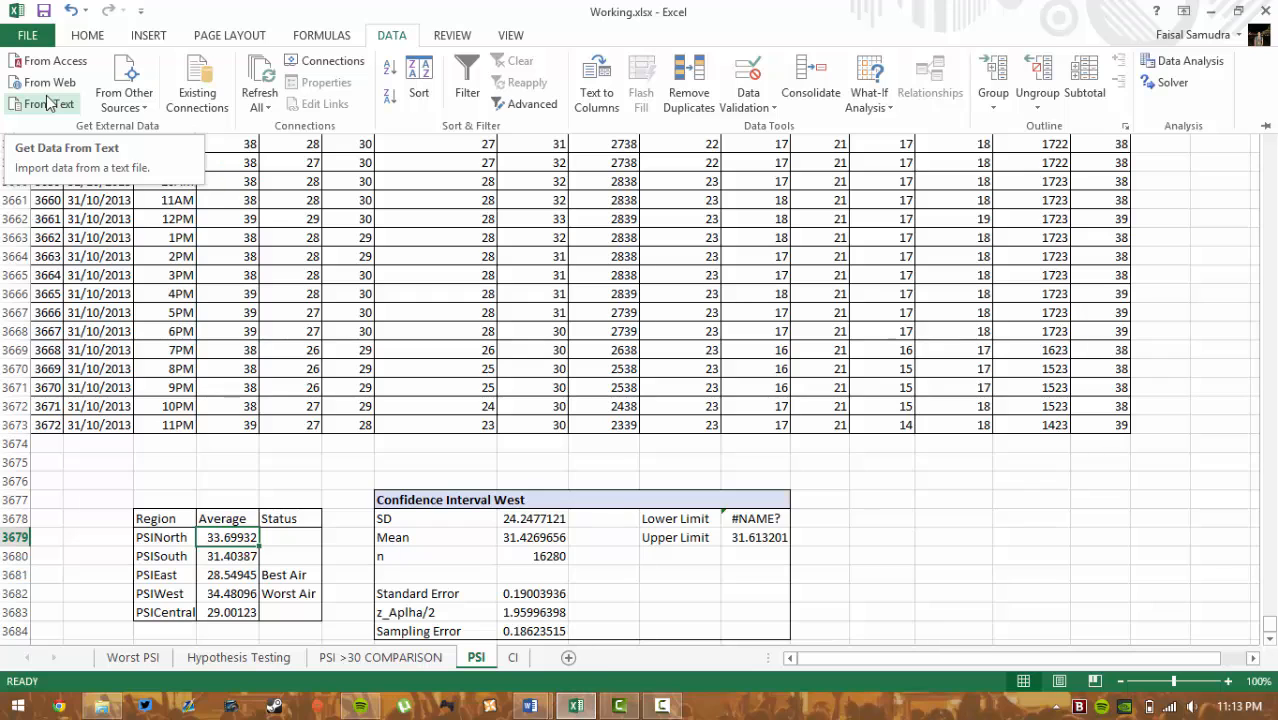
- Collapse the Data ribbon and scroll through the PSI readings back to the regional averages summary
{"action": "left_click", "coordinate": [238, 296]}
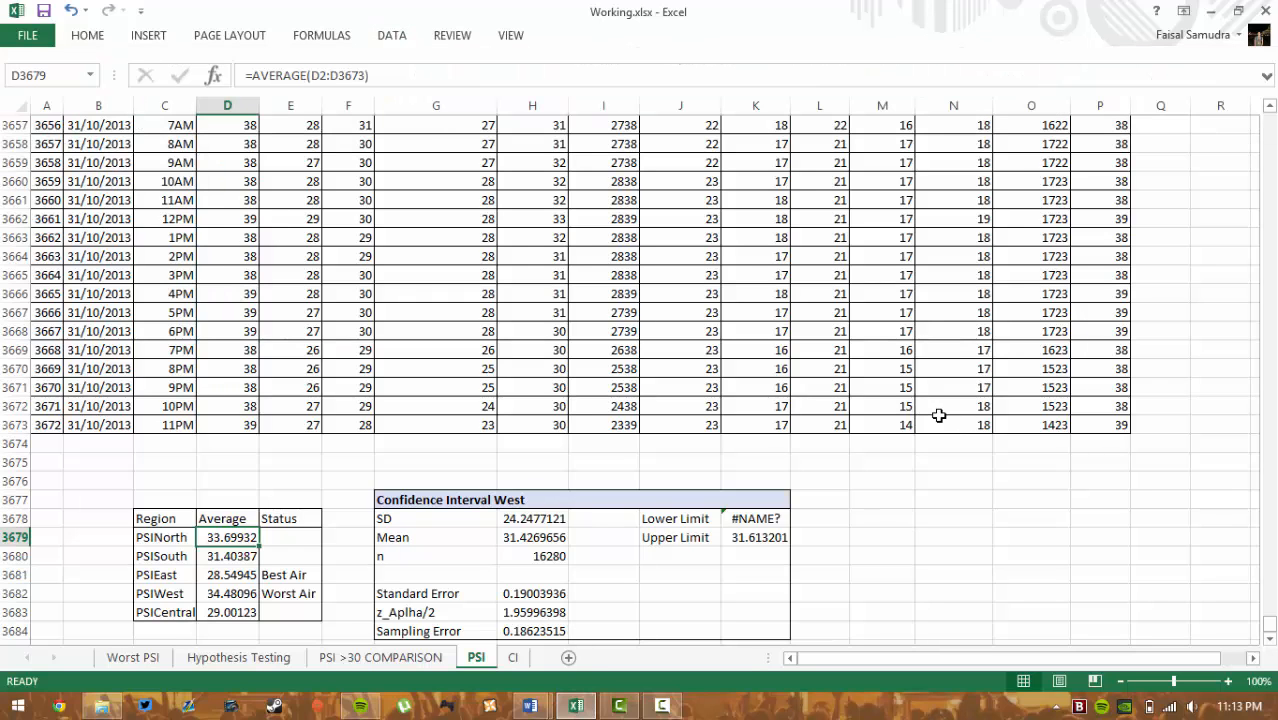
{"action": "scroll", "coordinate": [939, 415], "scroll_direction": "up", "scroll_amount": 2}
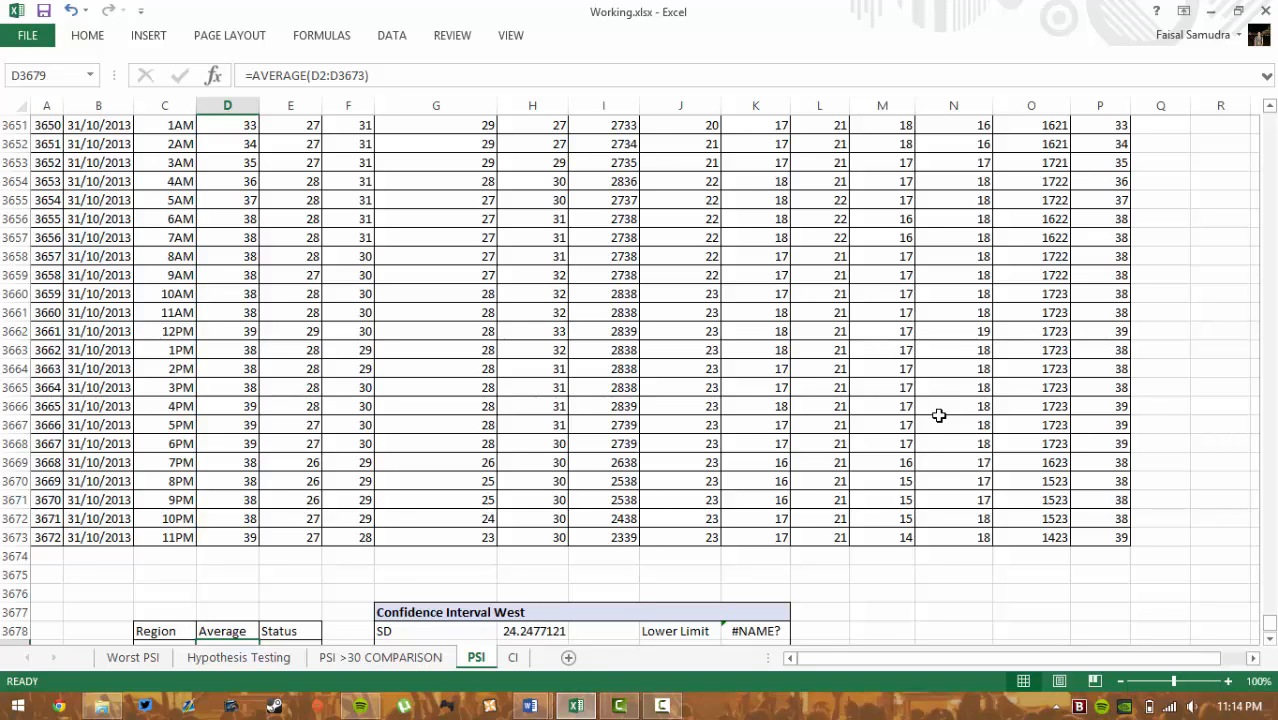
{"action": "scroll", "coordinate": [939, 415], "scroll_direction": "down", "scroll_amount": 1}
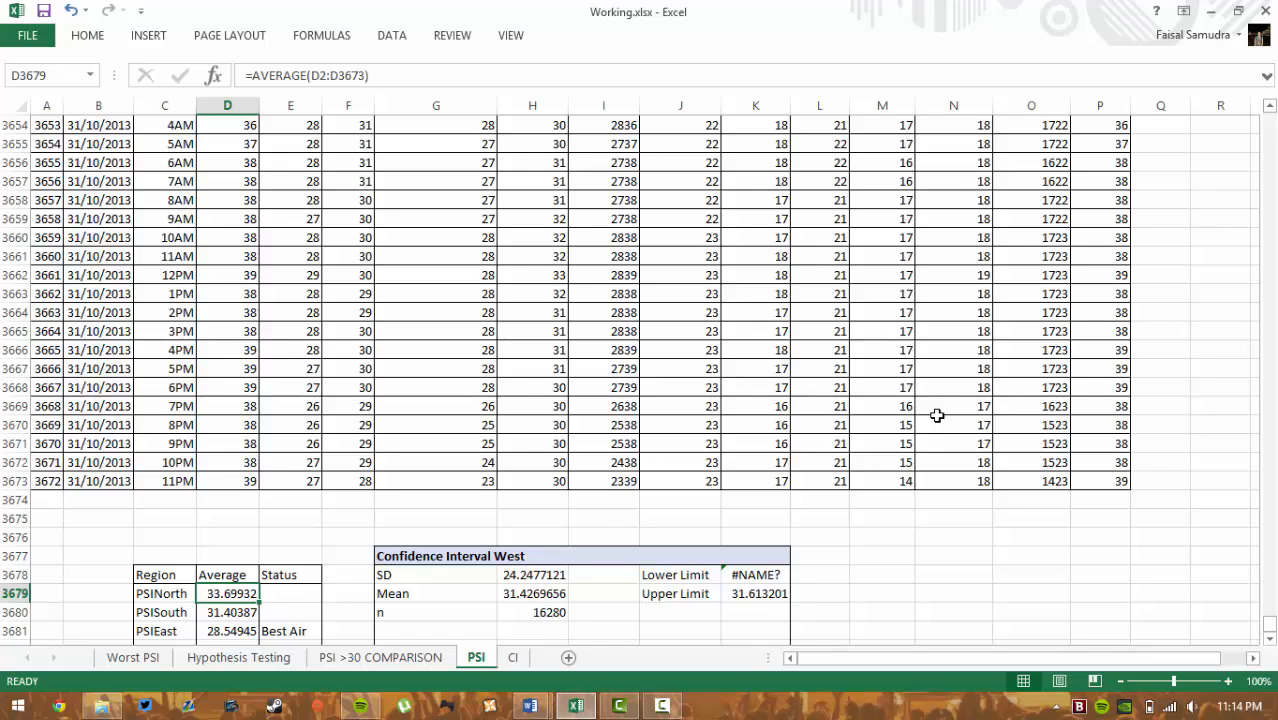
{"action": "scroll", "coordinate": [822, 366], "scroll_direction": "up", "scroll_amount": 3}
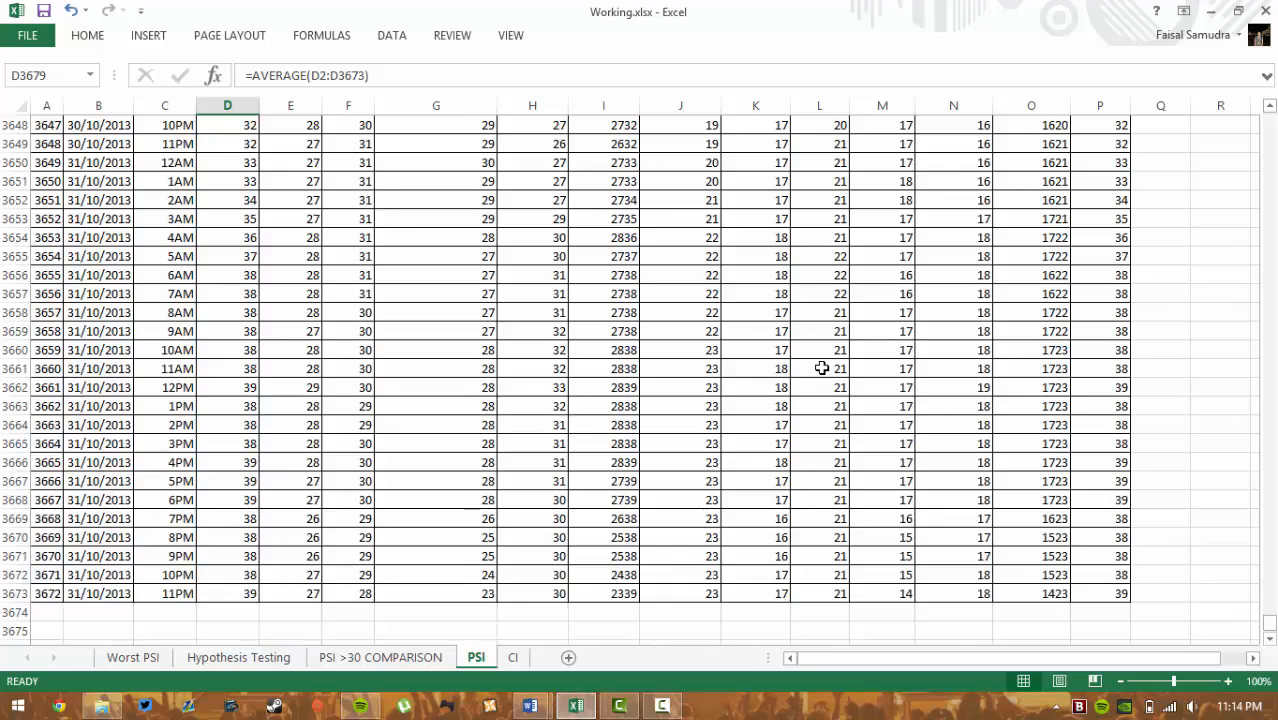
{"action": "scroll", "coordinate": [821, 368], "scroll_direction": "down", "scroll_amount": 3}
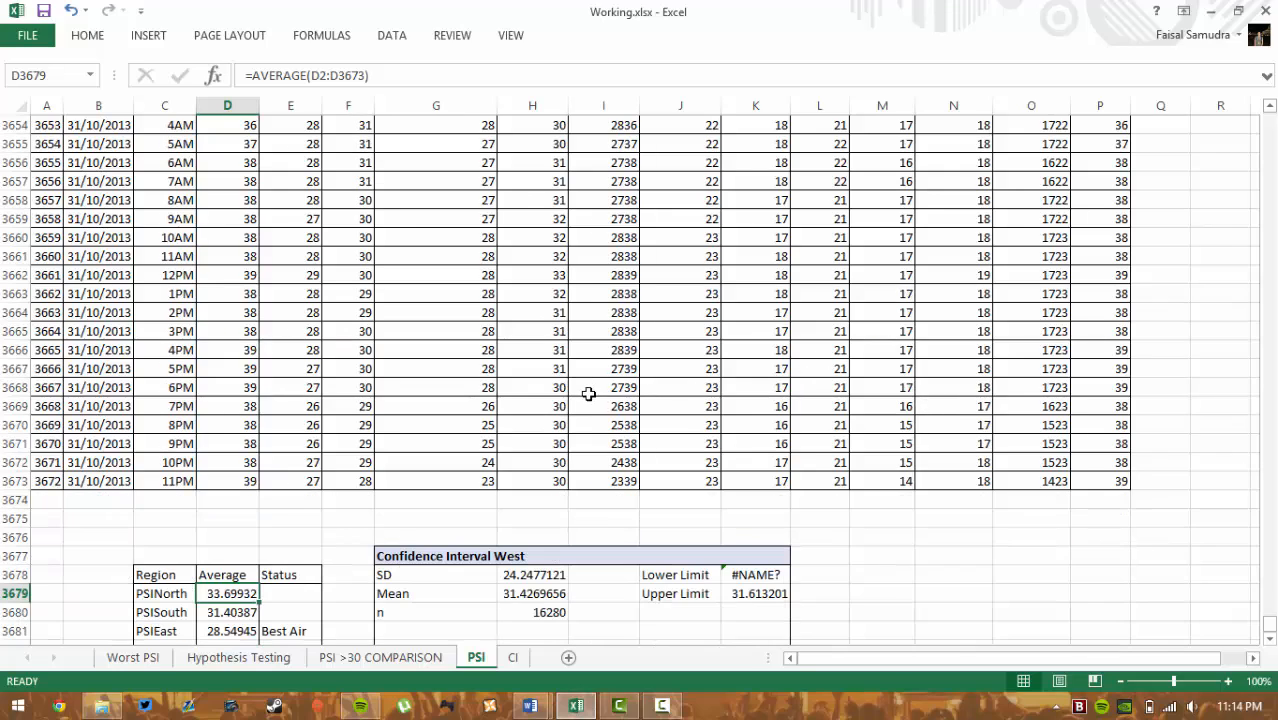
{"action": "scroll", "coordinate": [577, 383], "scroll_direction": "up", "scroll_amount": 6}
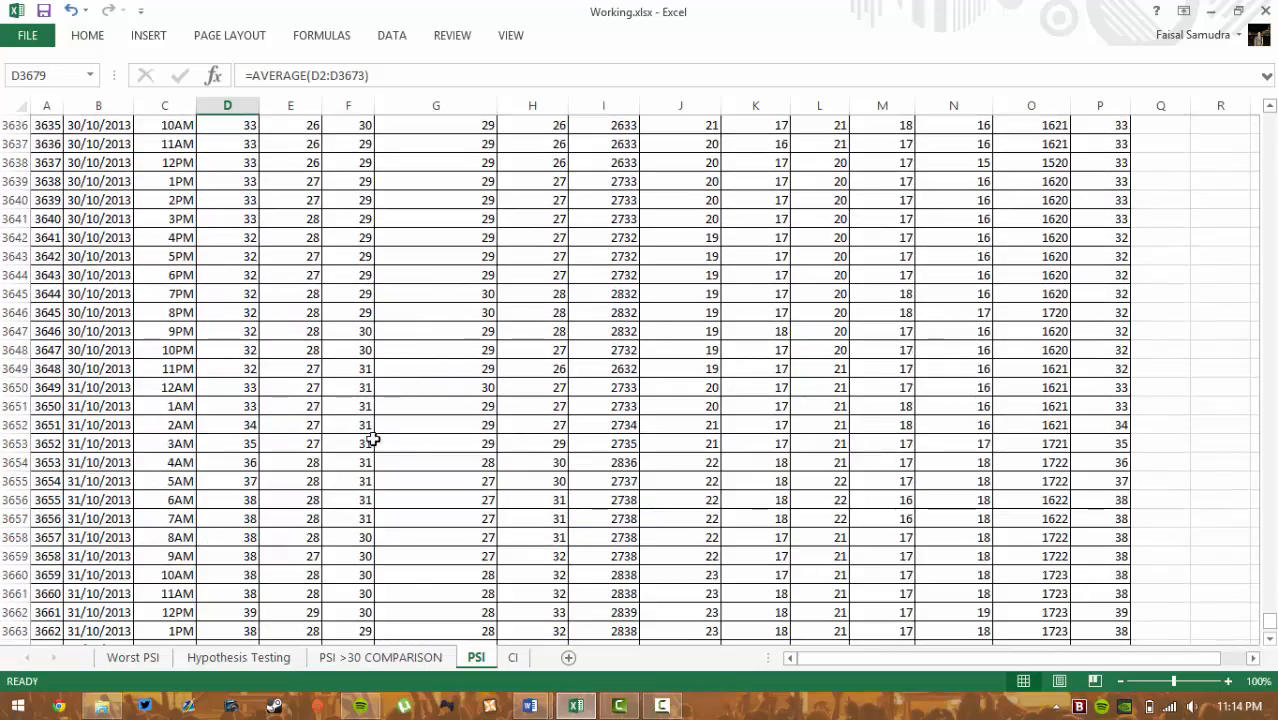
{"action": "scroll", "coordinate": [618, 563], "scroll_direction": "up", "scroll_amount": 12}
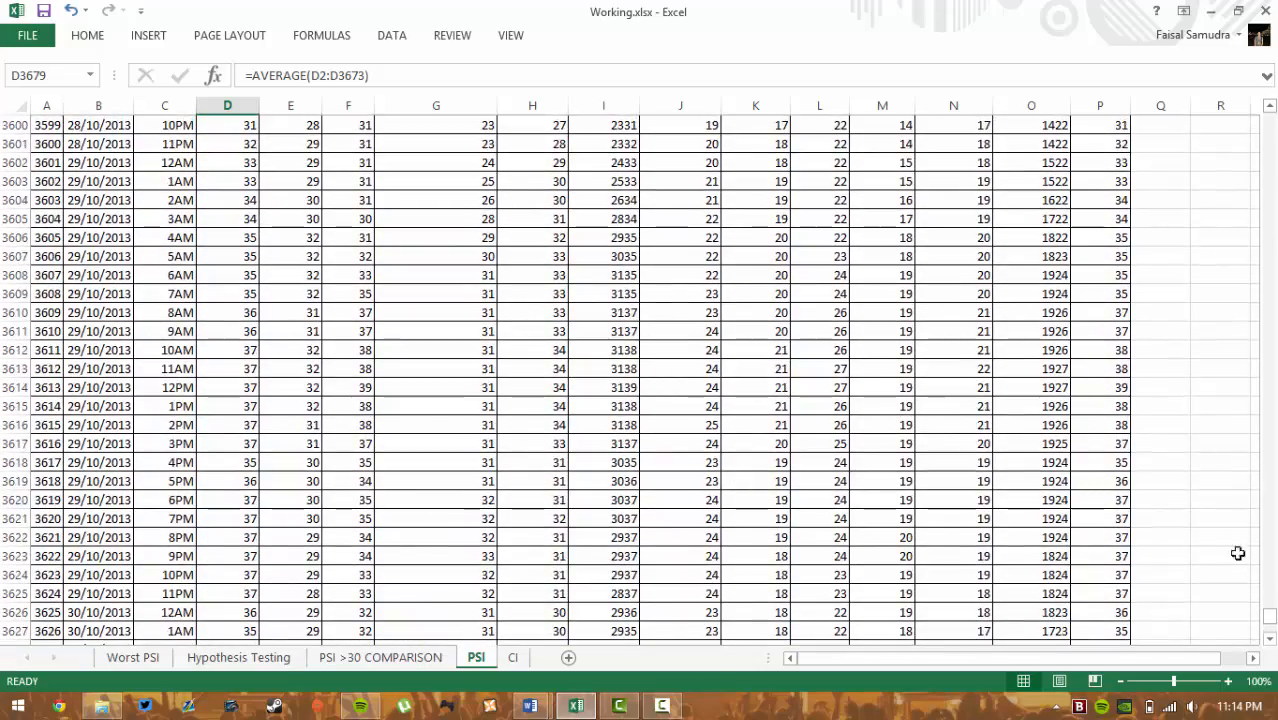
{"action": "left_click_drag", "start_coordinate": [1270, 614], "coordinate": [1268, 119]}
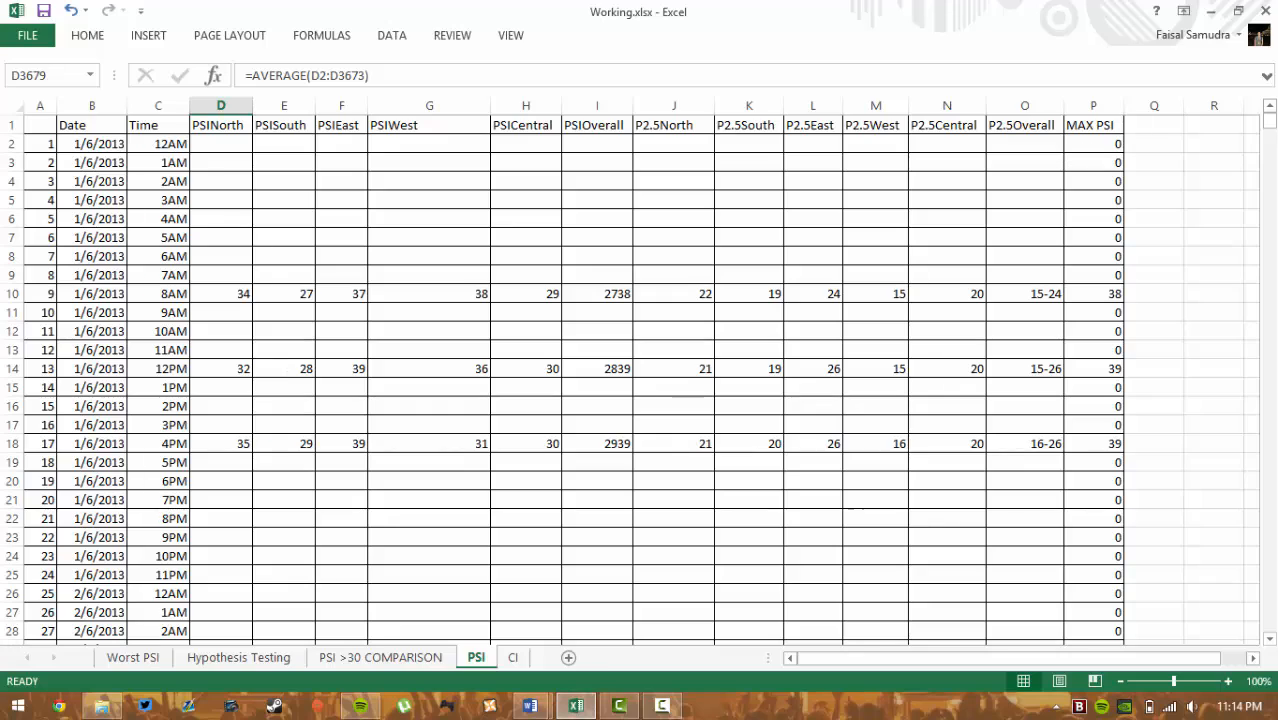
{"action": "left_click_drag", "start_coordinate": [1270, 122], "coordinate": [1270, 628]}
{"action": "scroll", "coordinate": [326, 448], "scroll_direction": "down", "scroll_amount": 1}
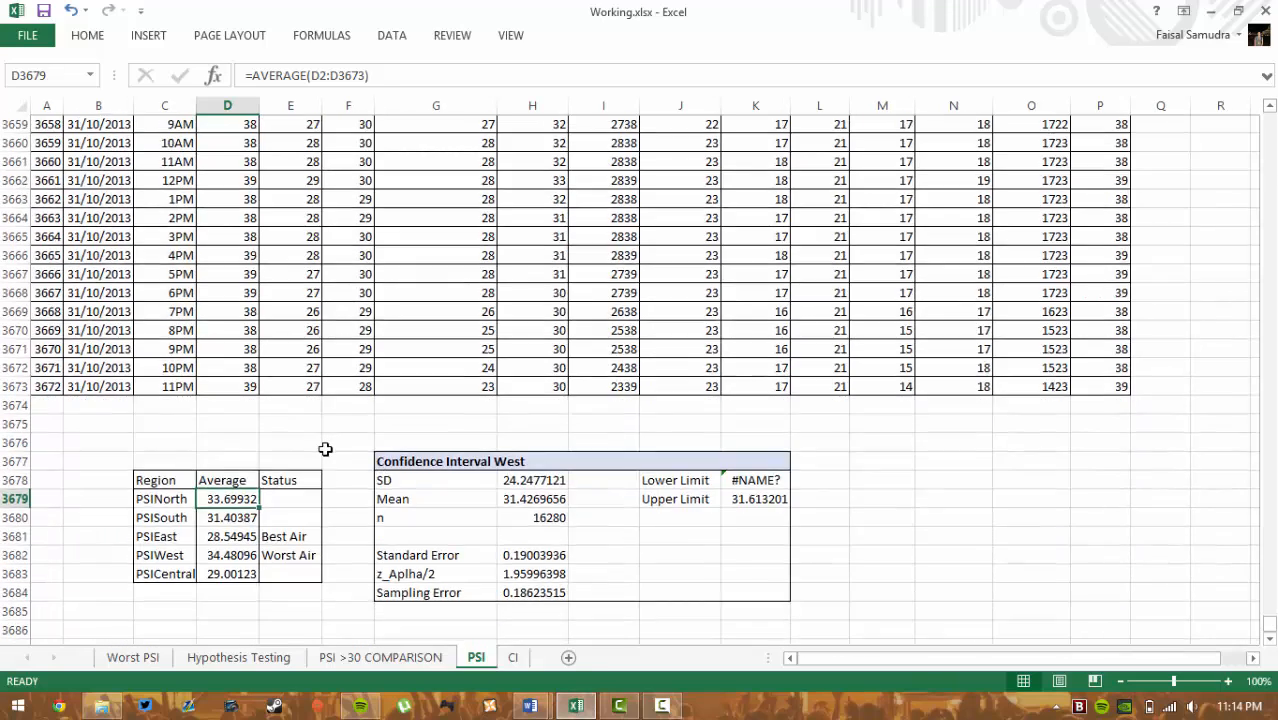
{"action": "scroll", "coordinate": [308, 448], "scroll_direction": "up", "scroll_amount": 2}
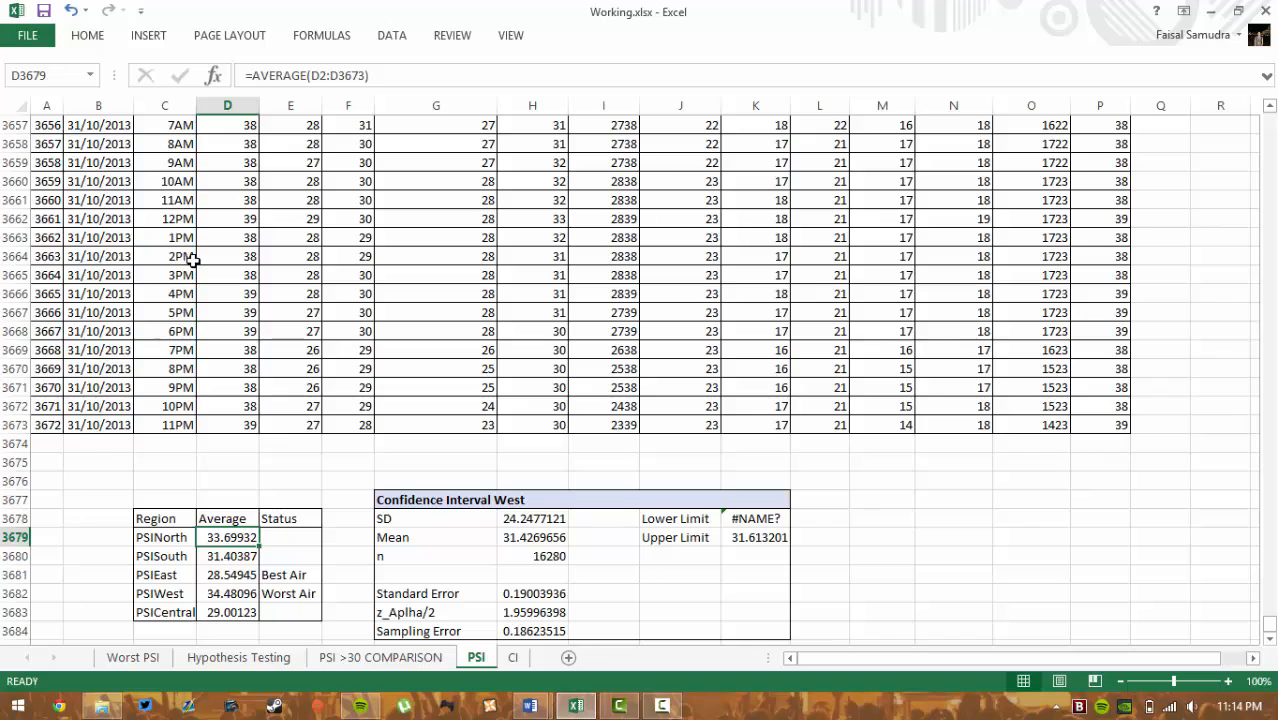
{"action": "double_click", "coordinate": [242, 535]}
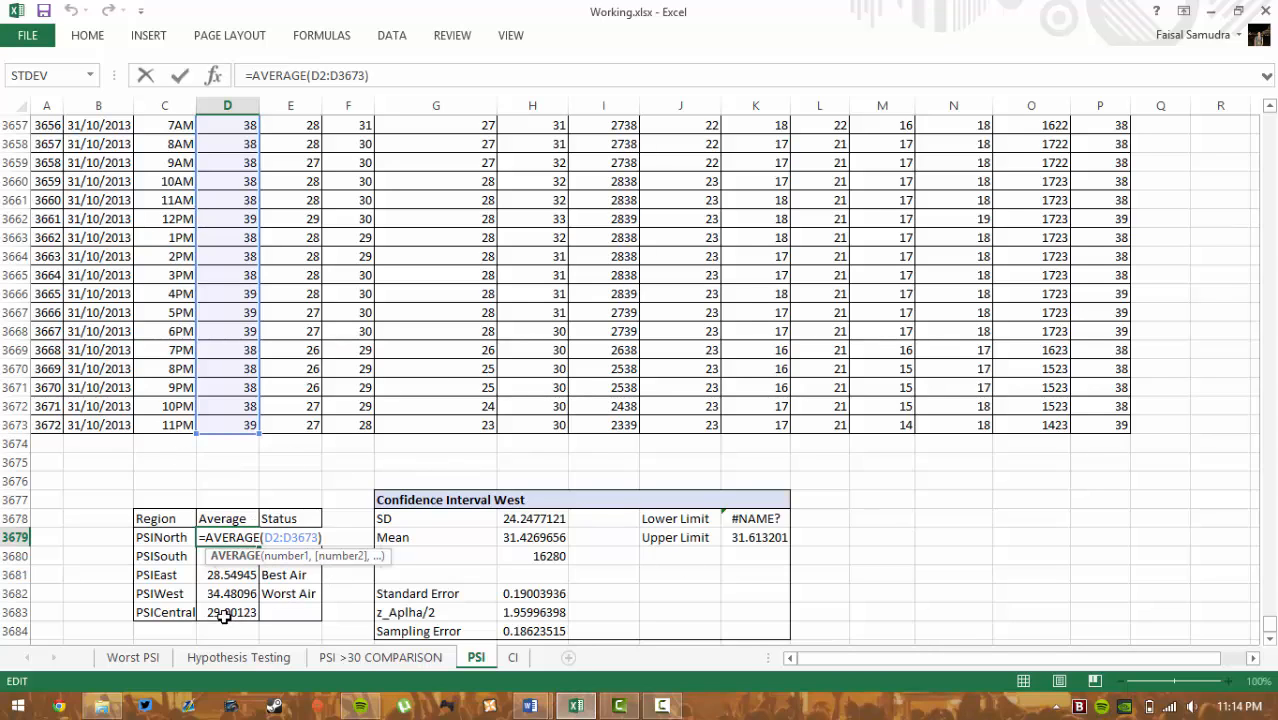
{"action": "left_click", "coordinate": [290, 575]}
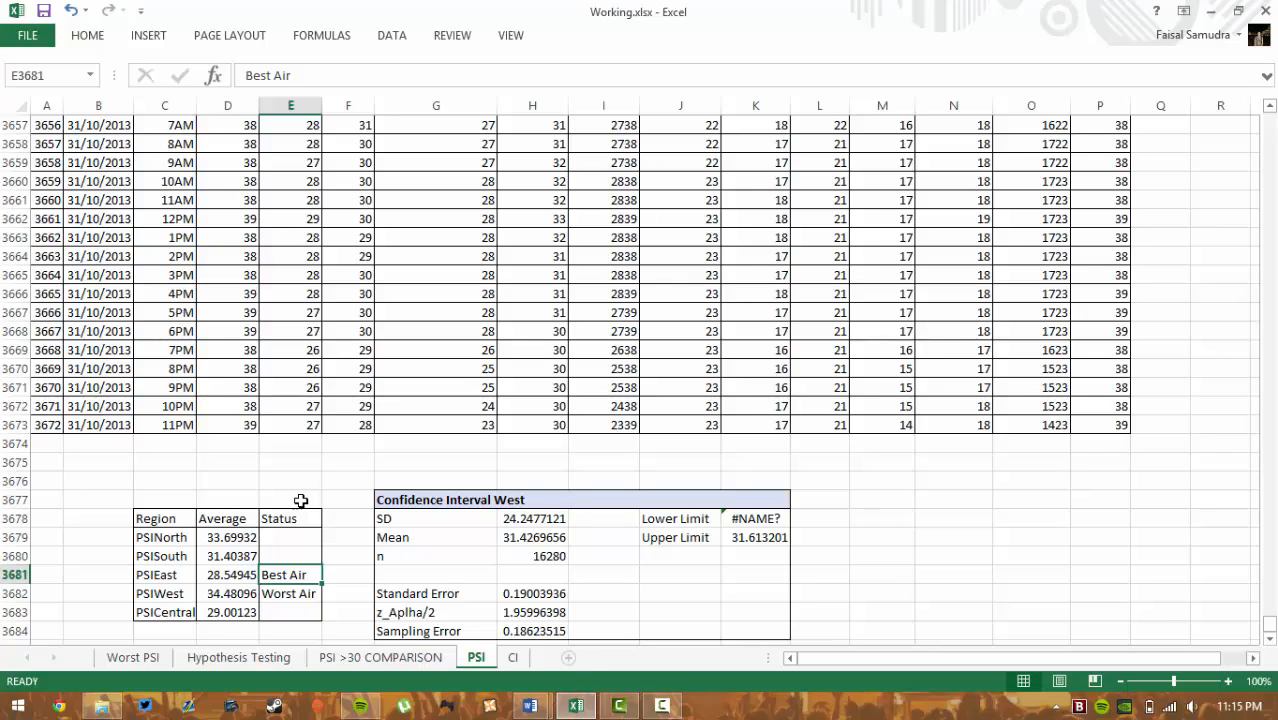
{"action": "scroll", "coordinate": [300, 500], "scroll_direction": "down", "scroll_amount": 2}
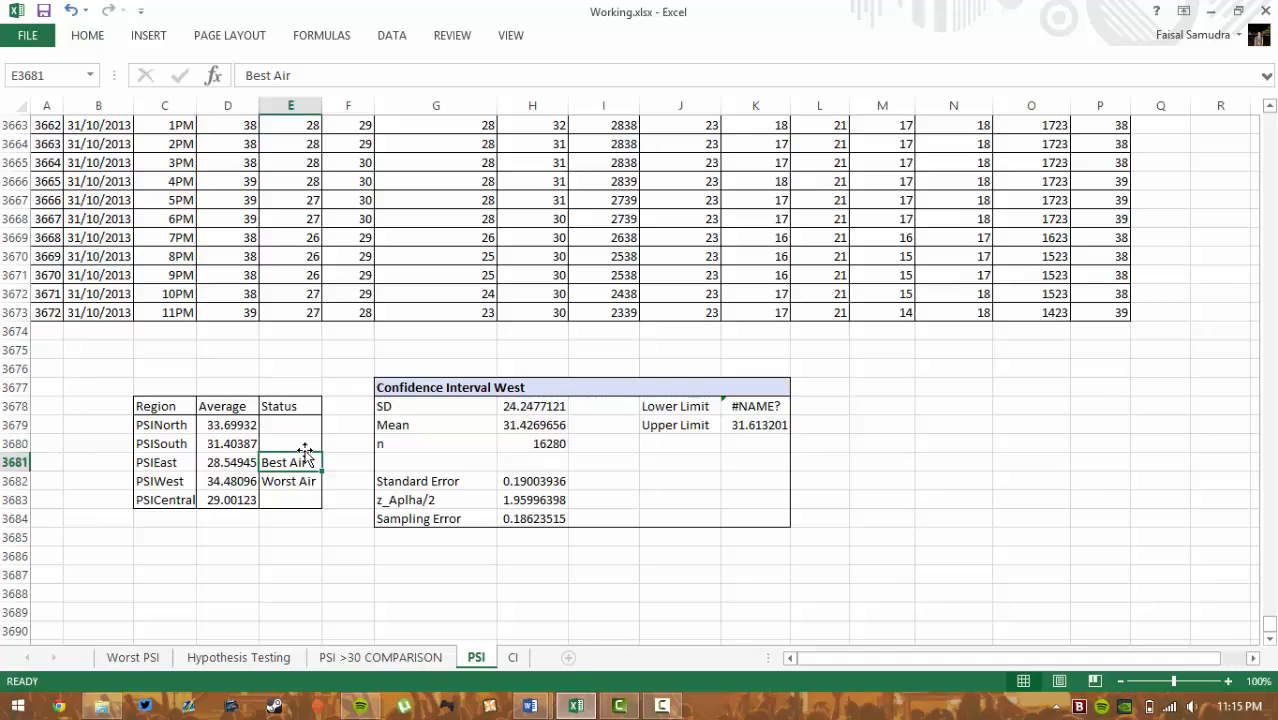
{"action": "scroll", "coordinate": [249, 566], "scroll_direction": "up", "scroll_amount": 4}
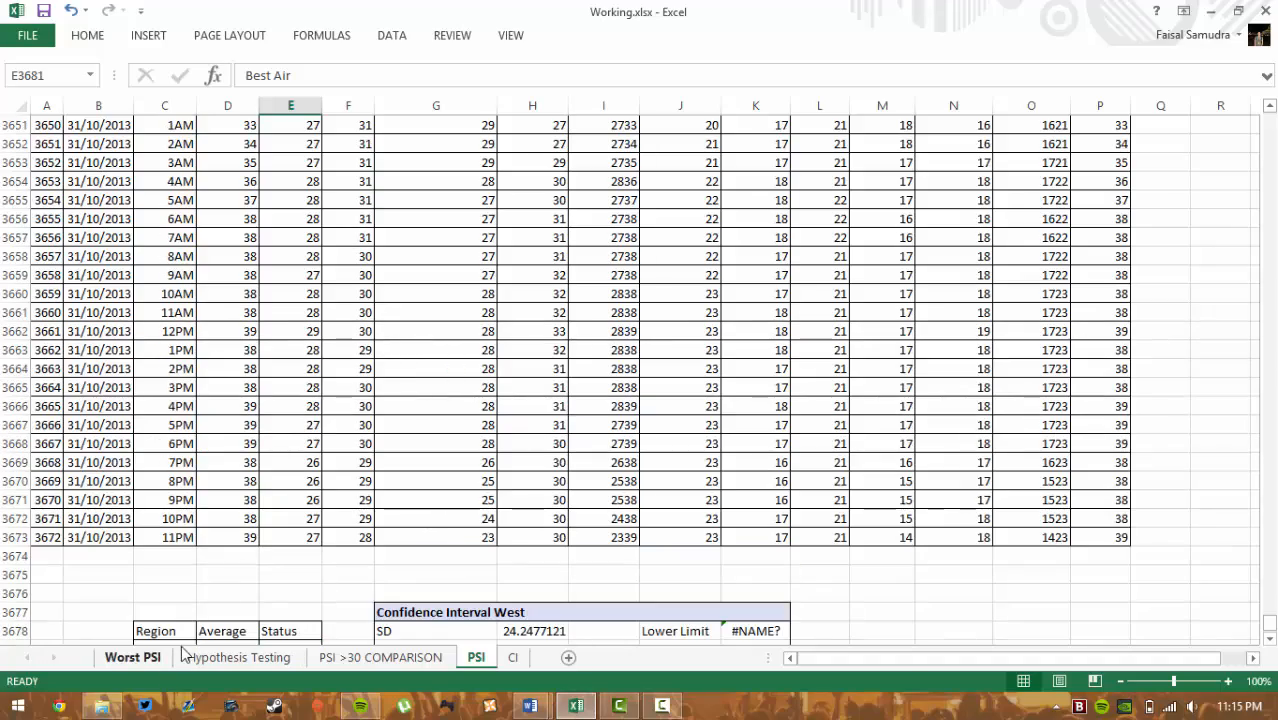
{"action": "scroll", "coordinate": [277, 493], "scroll_direction": "down", "scroll_amount": 6}
{"action": "scroll", "coordinate": [294, 448], "scroll_direction": "up", "scroll_amount": 10}
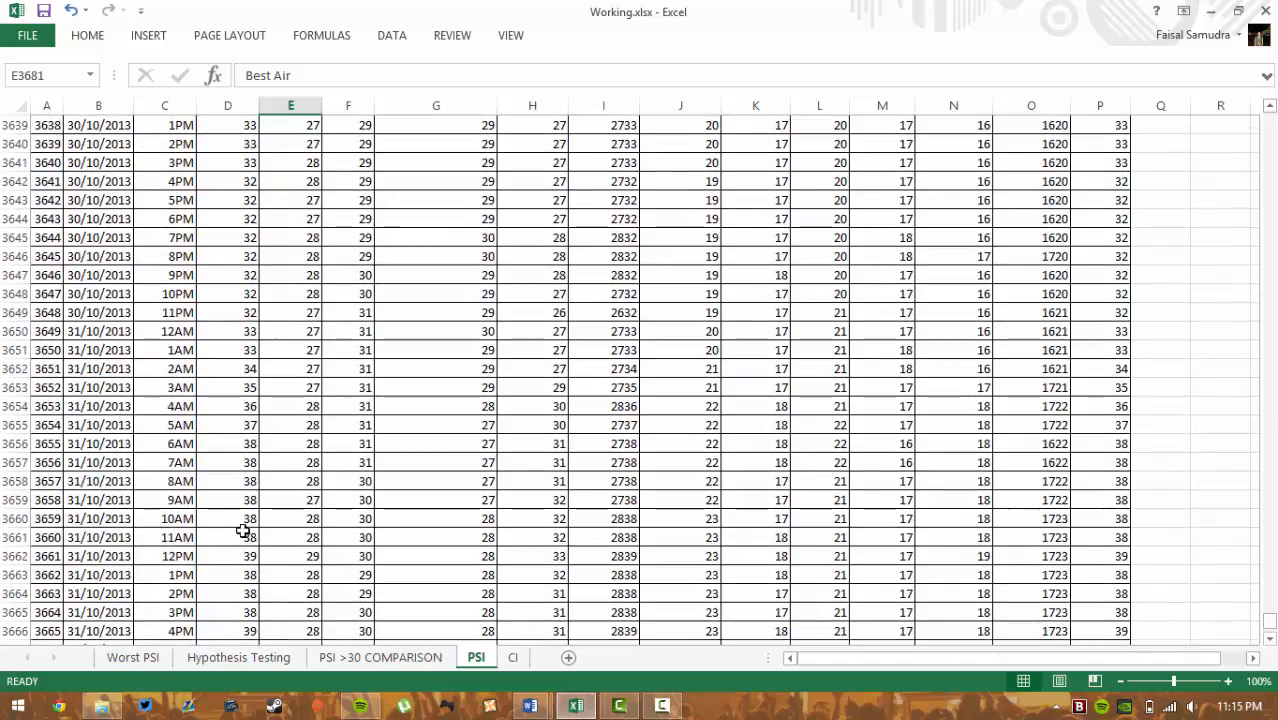
{"action": "scroll", "coordinate": [245, 531], "scroll_direction": "down", "scroll_amount": 6}
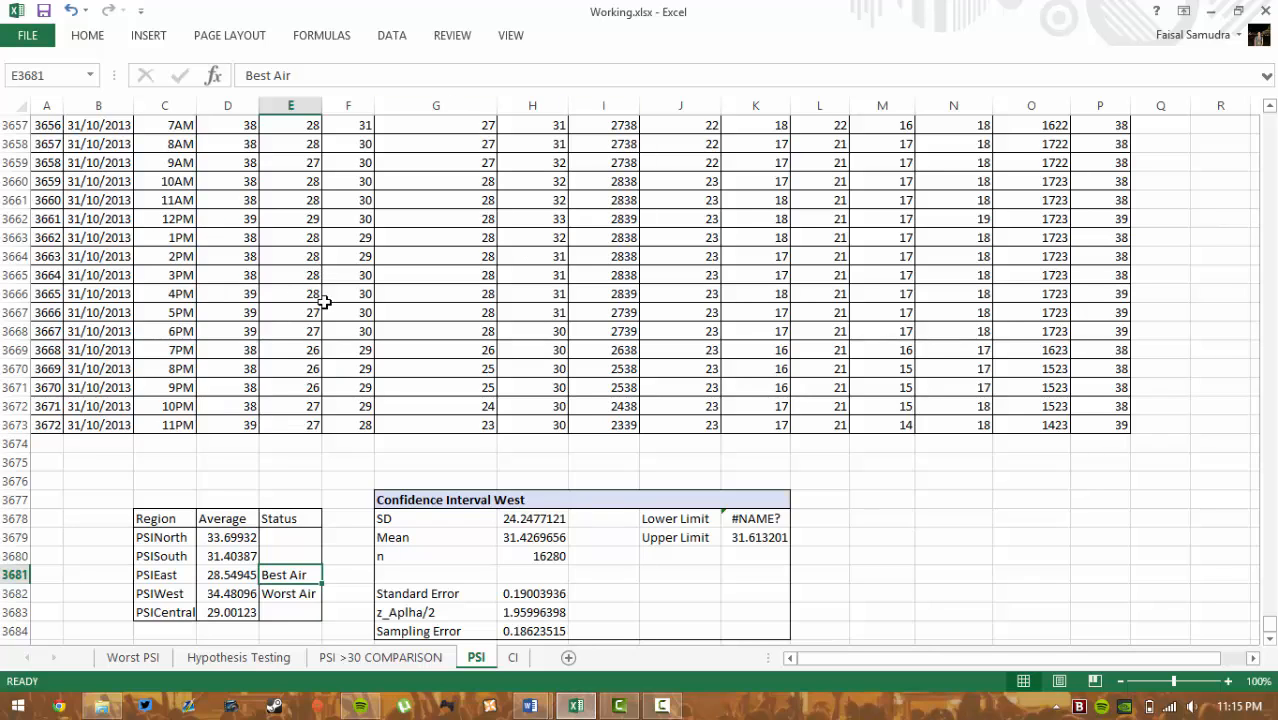
{"action": "left_click", "coordinate": [190, 220]}
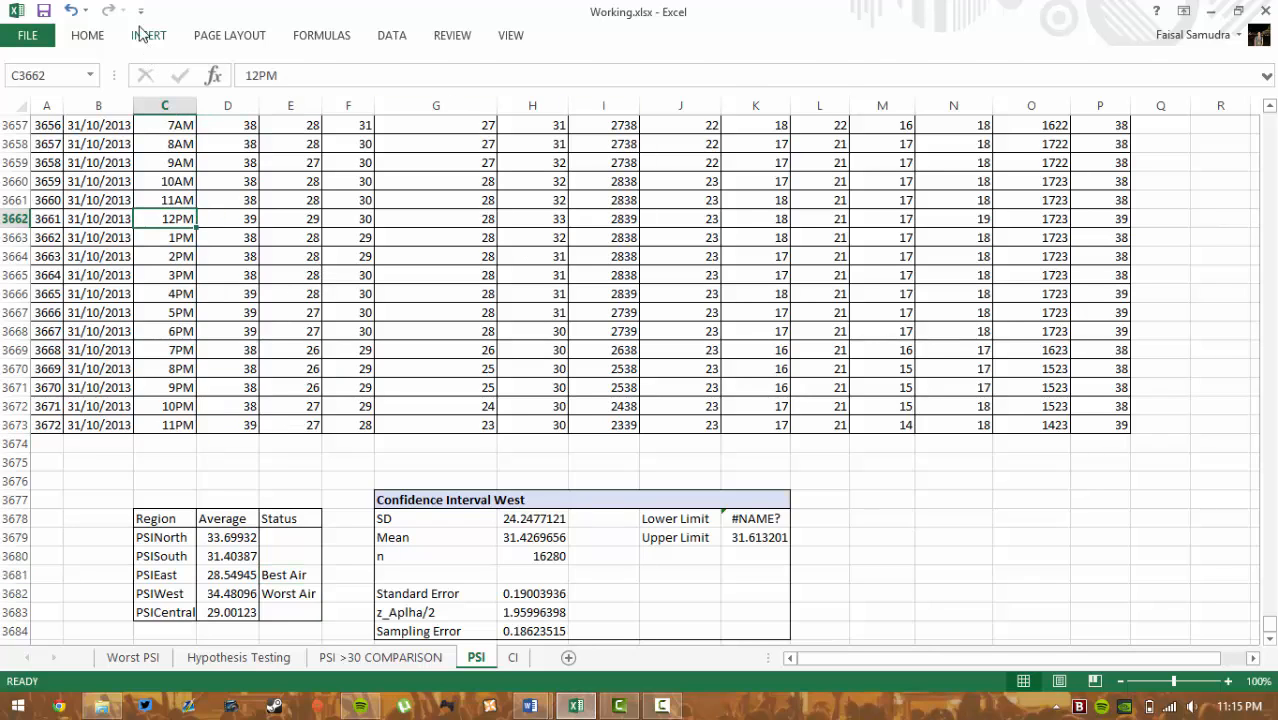
{"action": "left_click", "coordinate": [147, 35]}
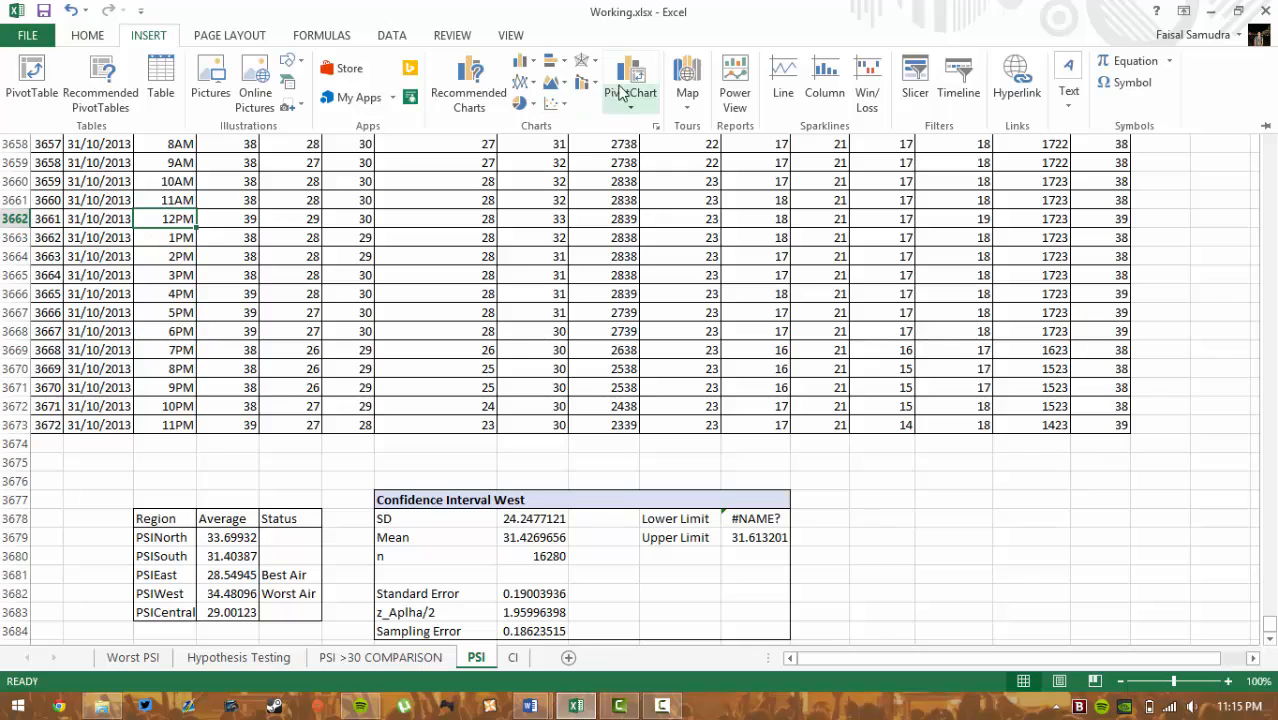
{"action": "left_click", "coordinate": [152, 660]}
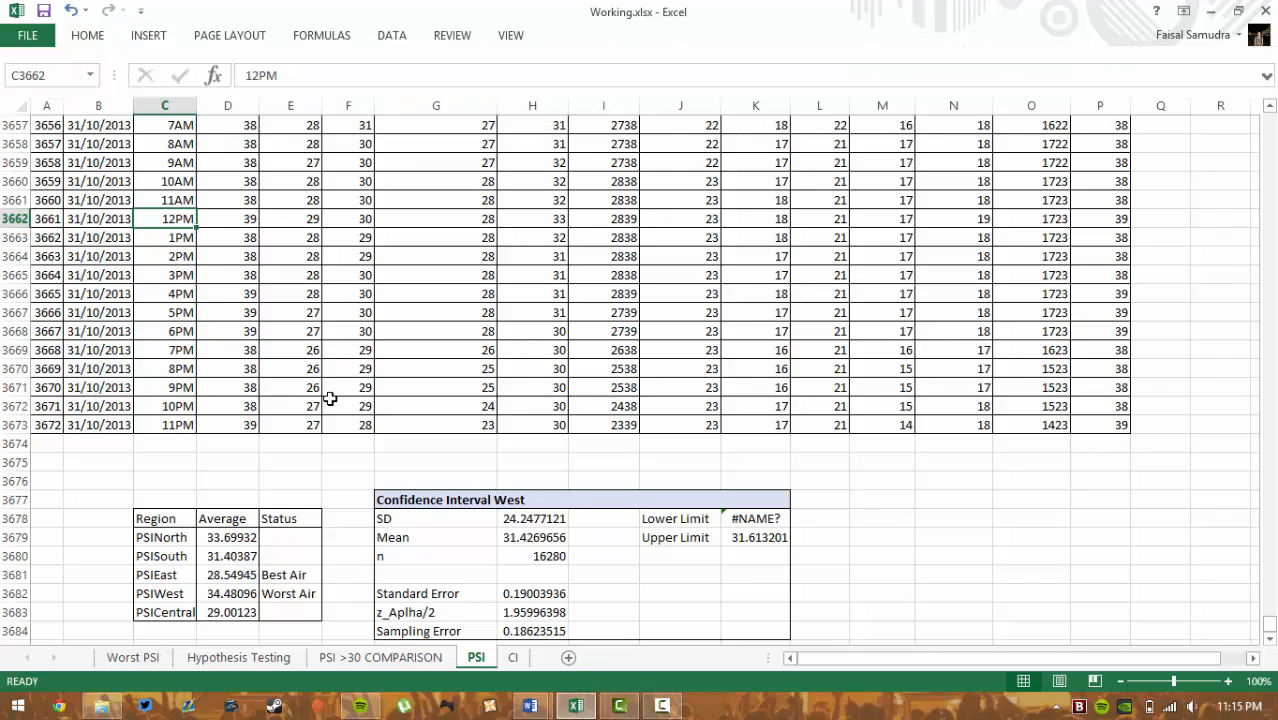
{"action": "left_click", "coordinate": [133, 658]}
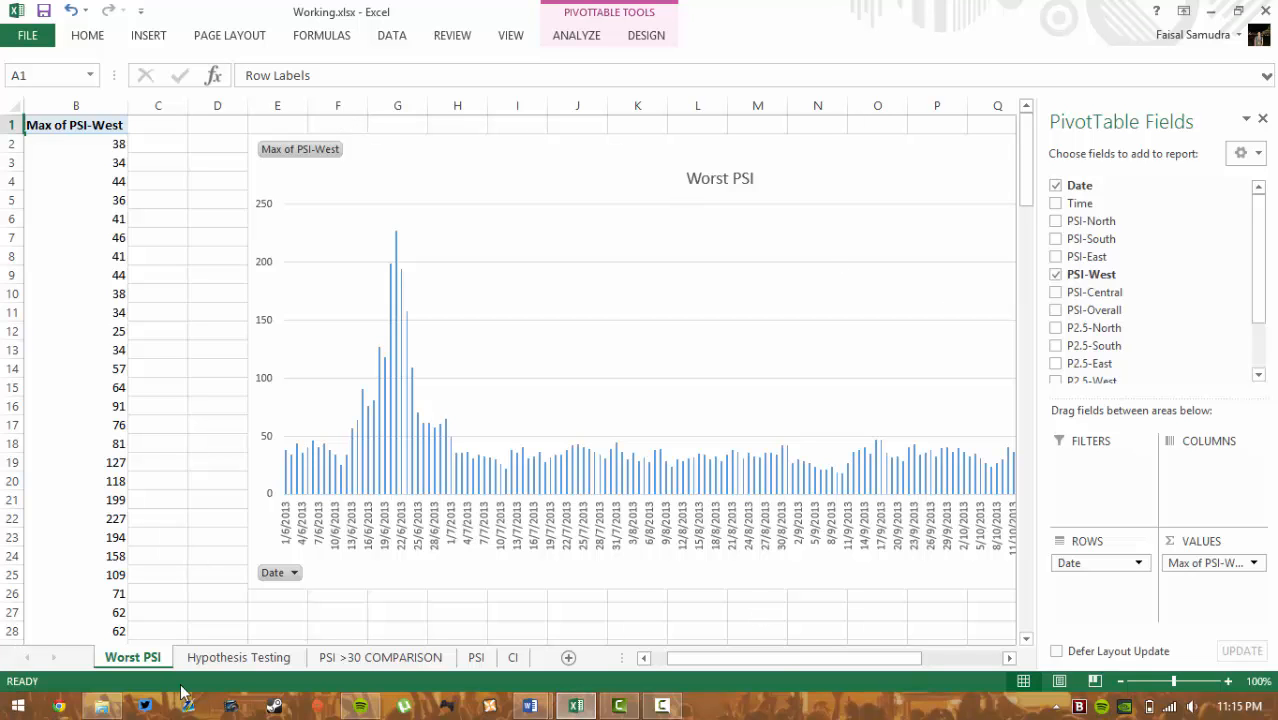
{"action": "left_click", "coordinate": [200, 660]}
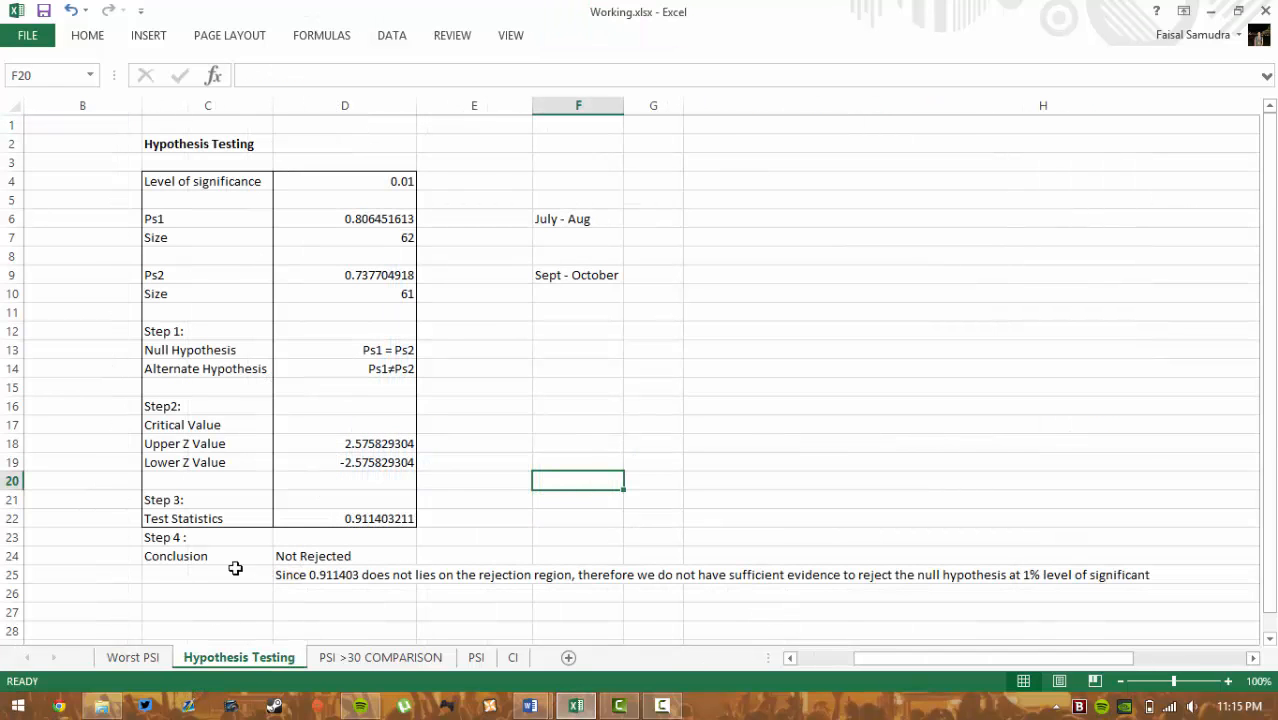
{"action": "left_click", "coordinate": [330, 658]}
{"action": "left_click", "coordinate": [476, 659]}
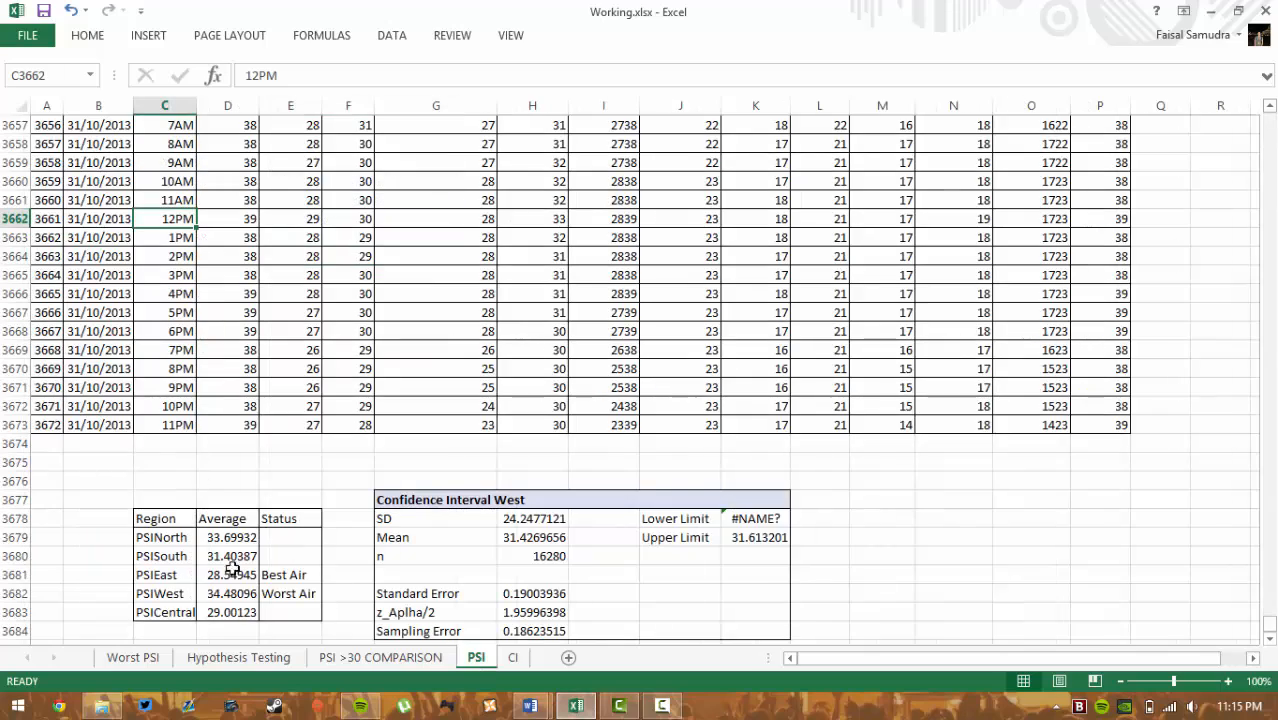
{"action": "scroll", "coordinate": [236, 545], "scroll_direction": "down", "scroll_amount": 1}
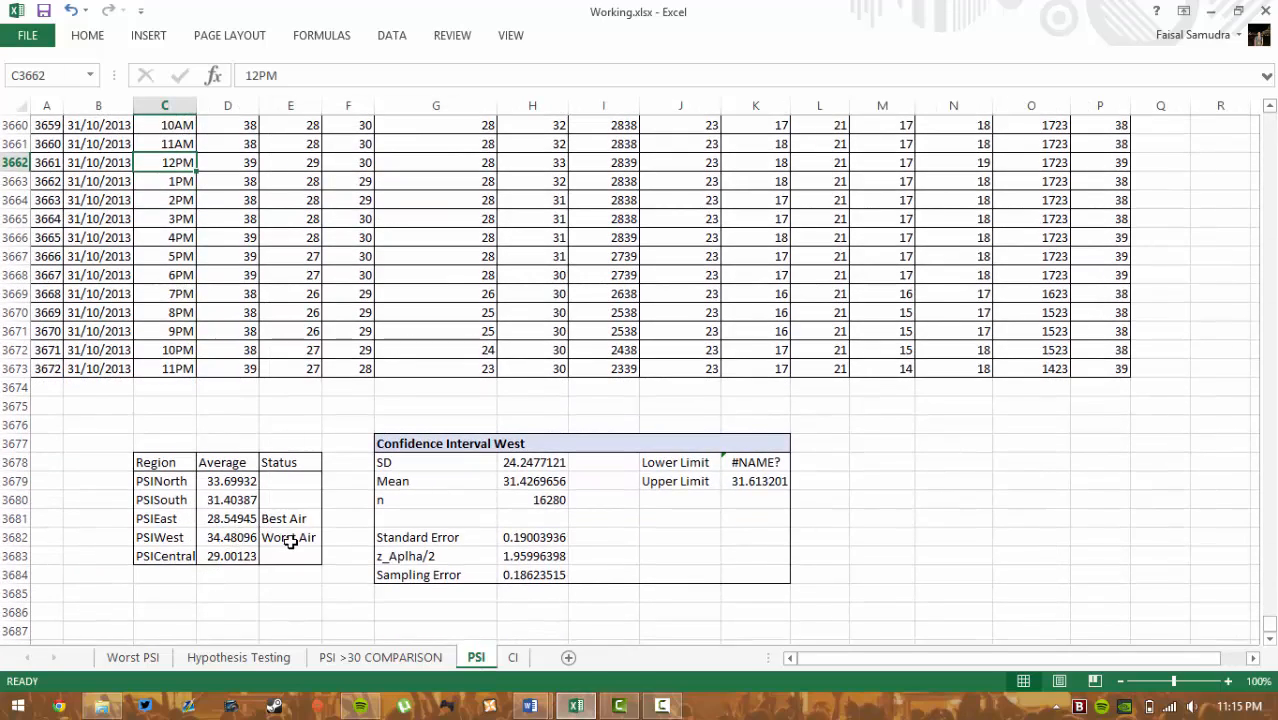
{"action": "left_click", "coordinate": [140, 660]}
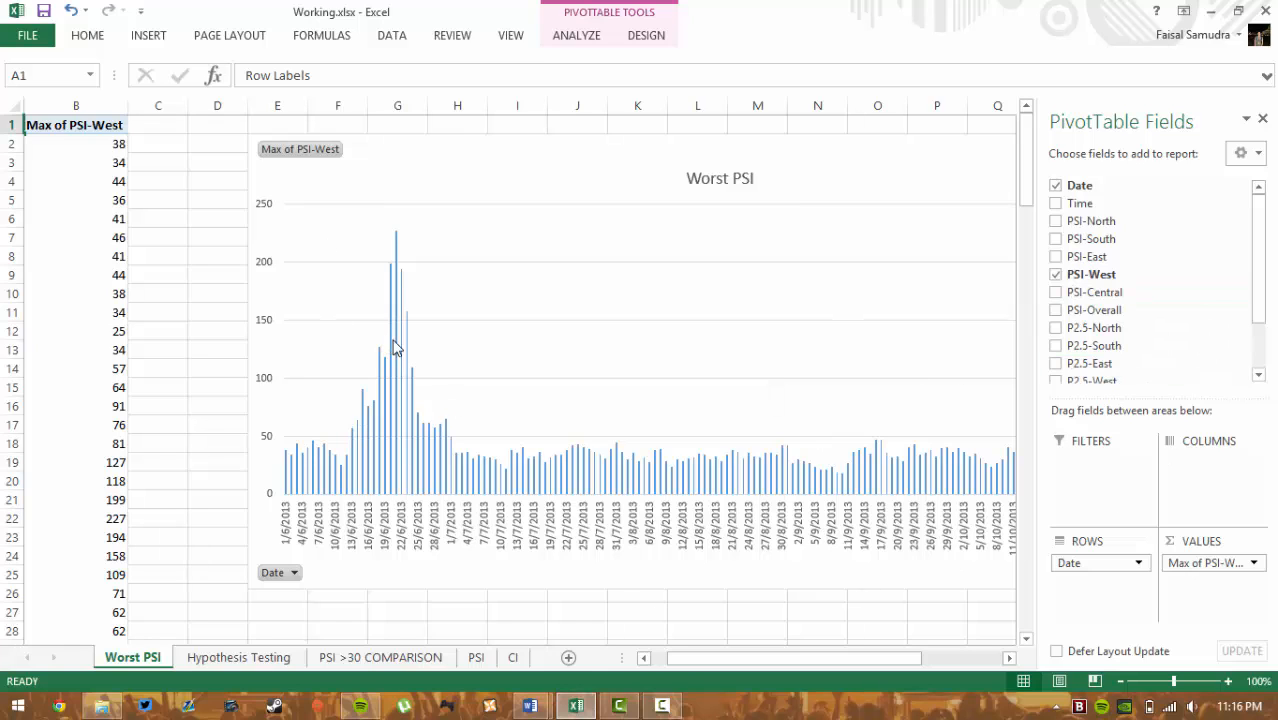
{"action": "mouse_move", "coordinate": [397, 341]}
{"action": "mouse_move", "coordinate": [395, 238]}
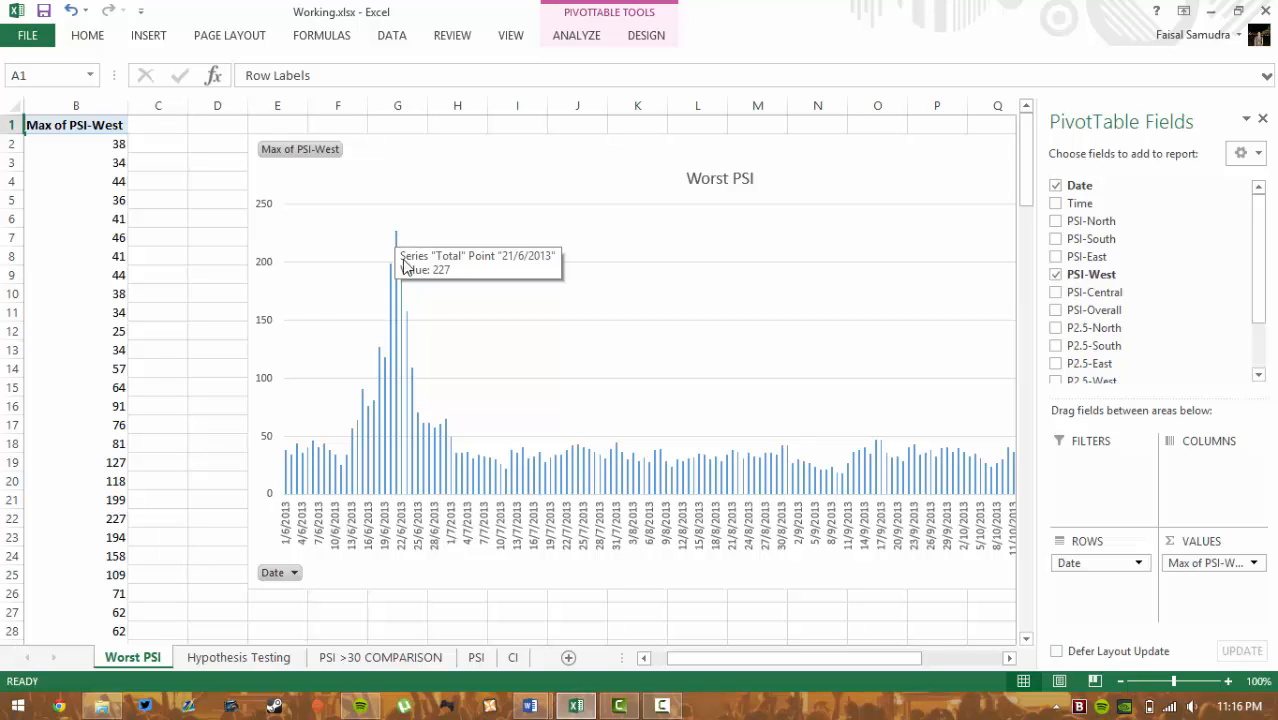
{"action": "left_click", "coordinate": [476, 657]}
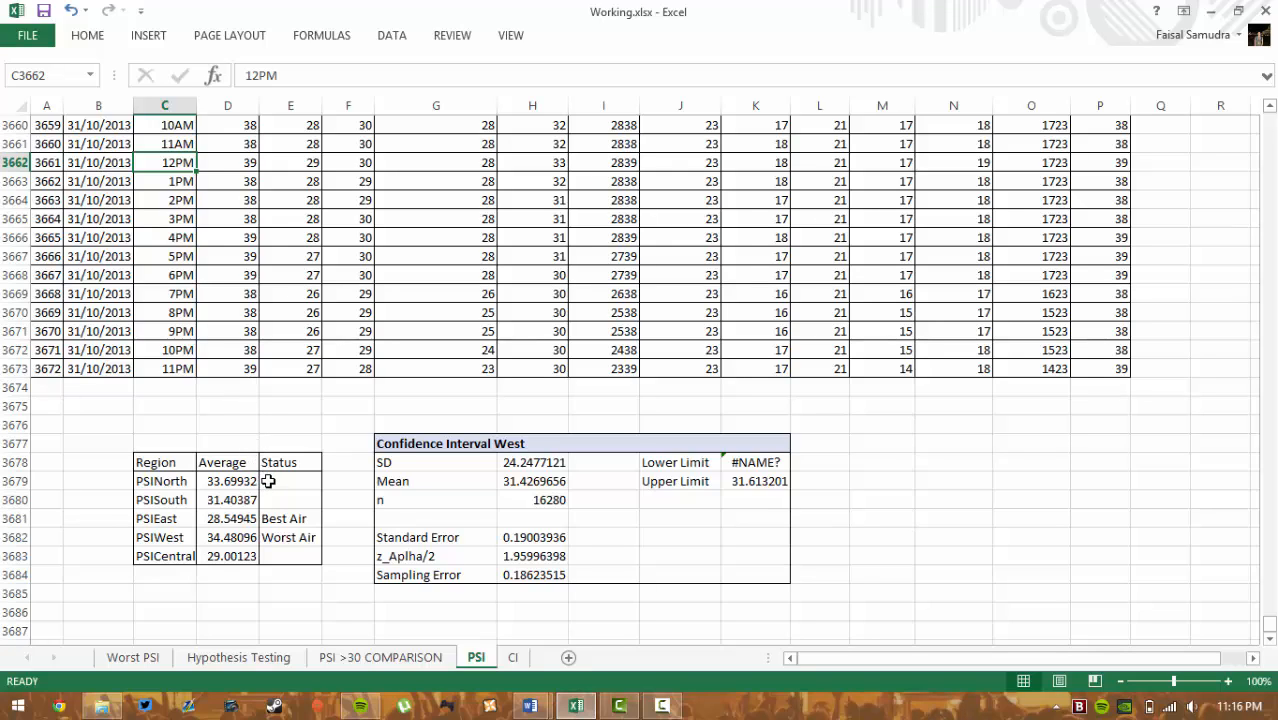
{"action": "scroll", "coordinate": [268, 481], "scroll_direction": "down", "scroll_amount": 1}
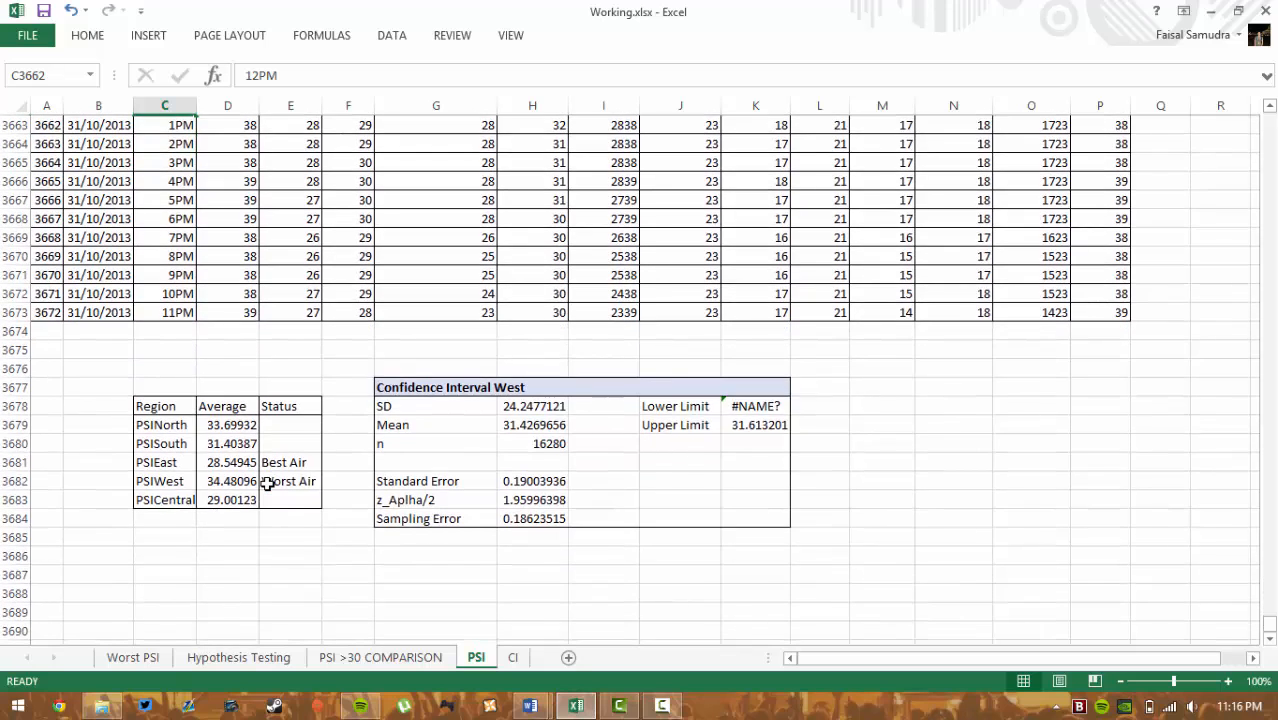
{"action": "scroll", "coordinate": [268, 481], "scroll_direction": "up", "scroll_amount": 1}
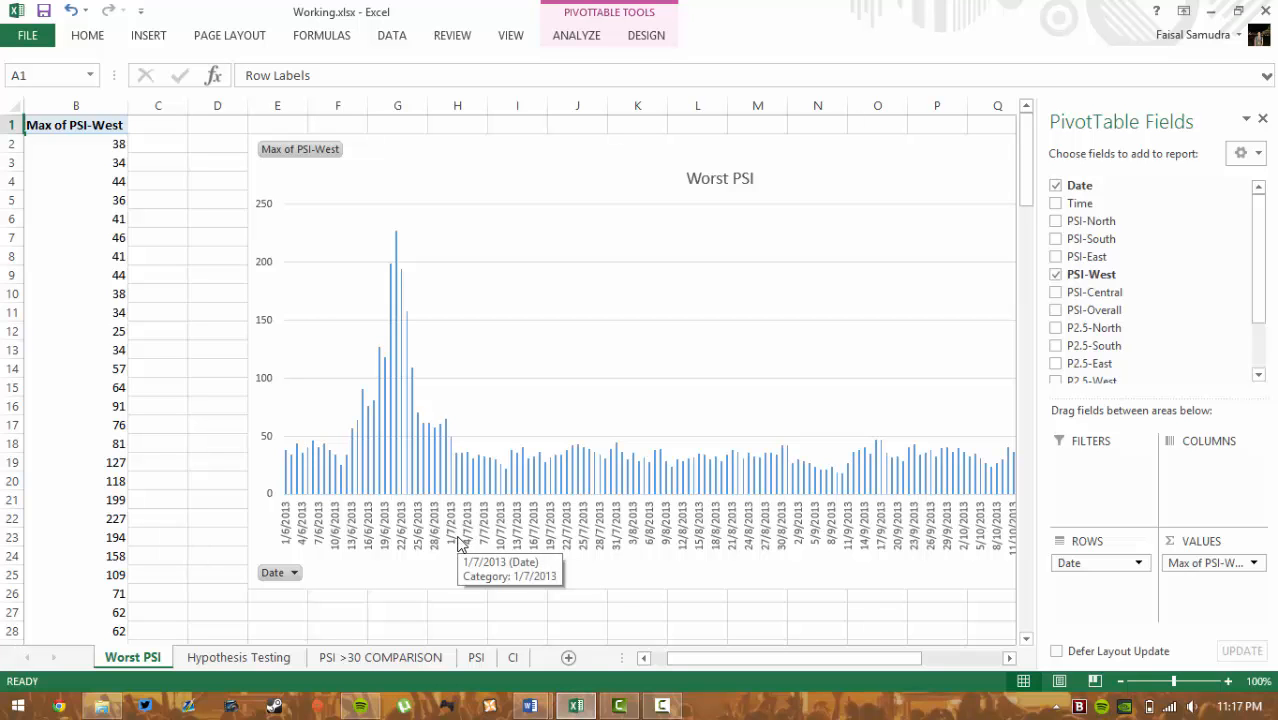
{"action": "left_click", "coordinate": [476, 657]}
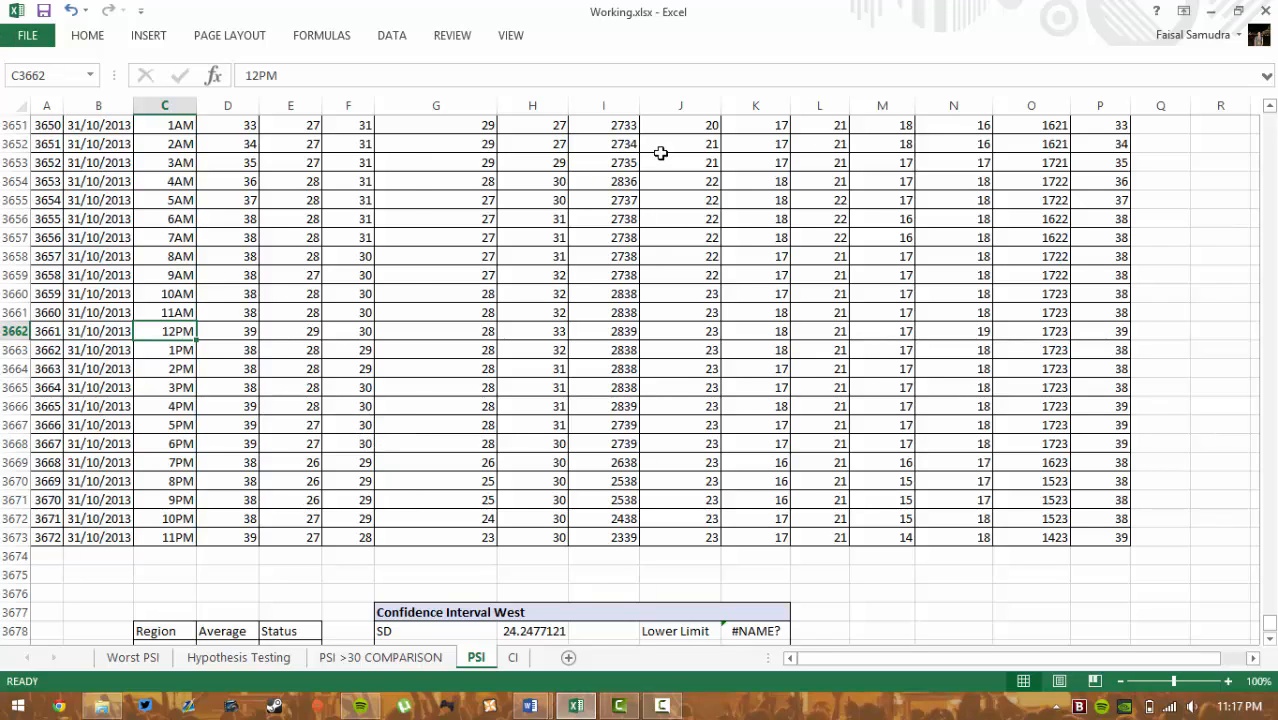
{"action": "scroll", "coordinate": [518, 237], "scroll_direction": "up", "scroll_amount": 17}
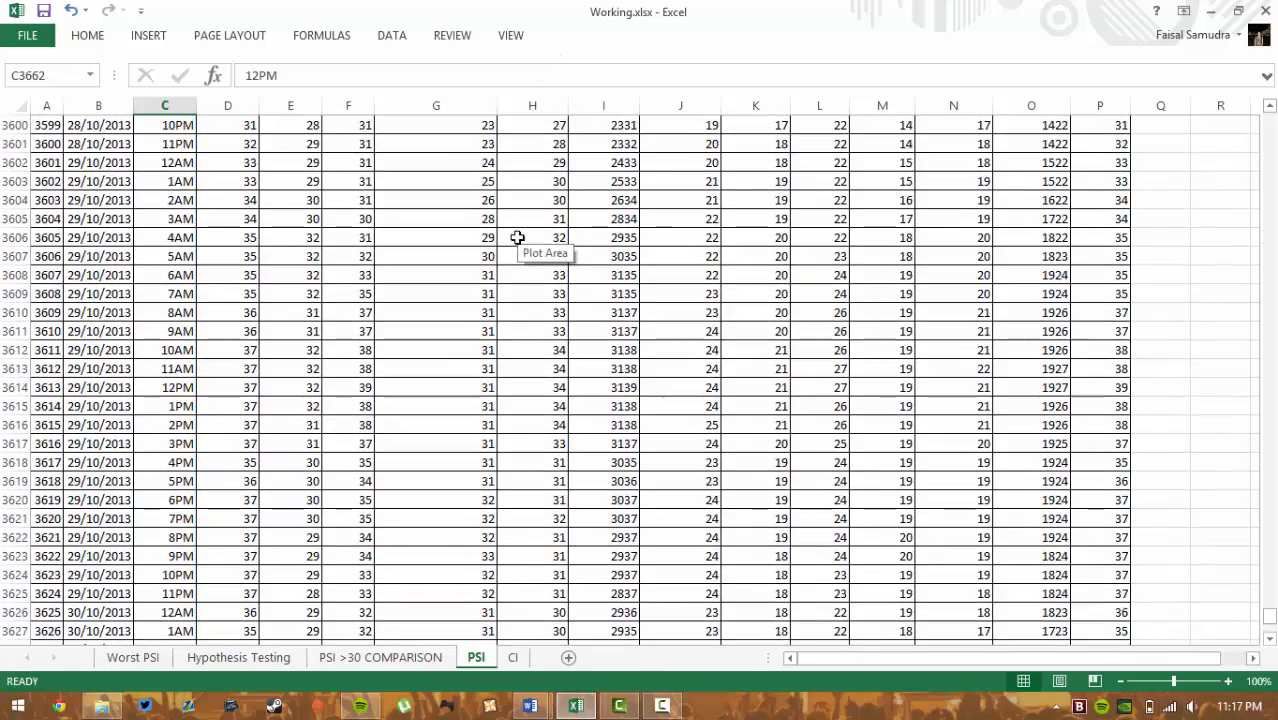
{"action": "scroll", "coordinate": [520, 240], "scroll_direction": "down", "scroll_amount": 15}
{"action": "scroll", "coordinate": [522, 231], "scroll_direction": "down", "scroll_amount": 6}
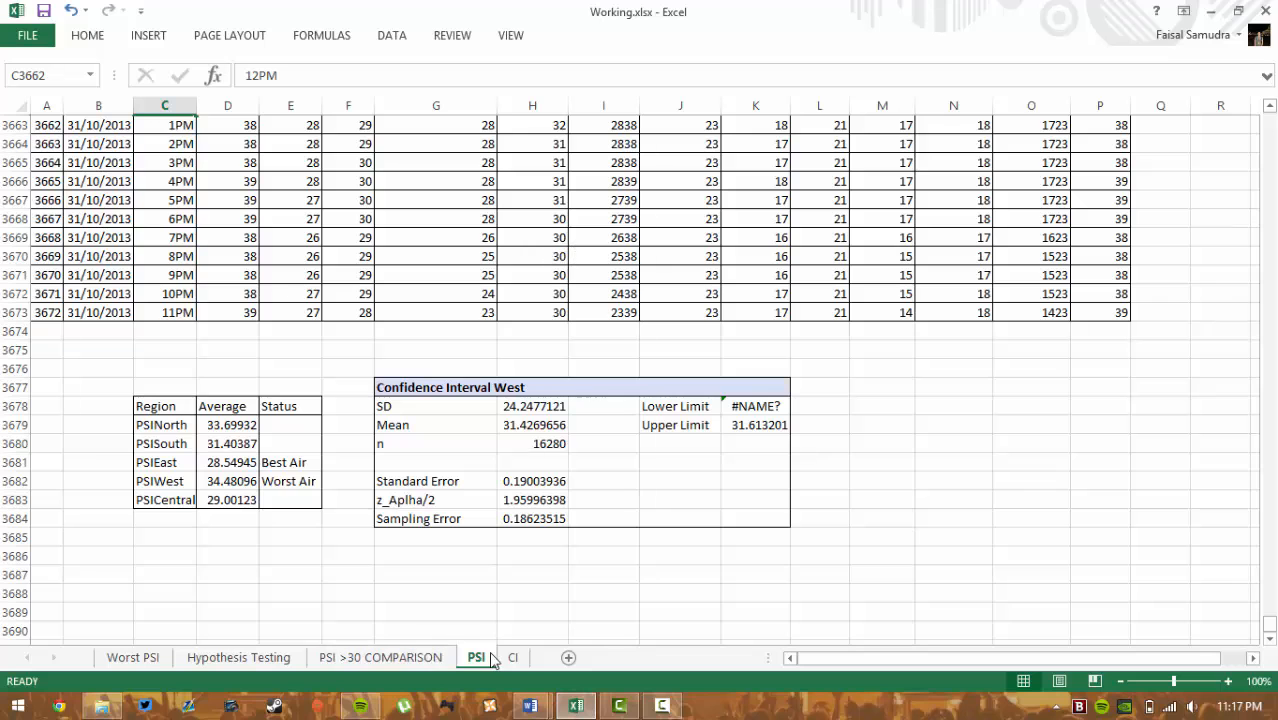
{"action": "scroll", "coordinate": [395, 410], "scroll_direction": "up", "scroll_amount": 7}
{"action": "scroll", "coordinate": [415, 425], "scroll_direction": "down", "scroll_amount": 5}
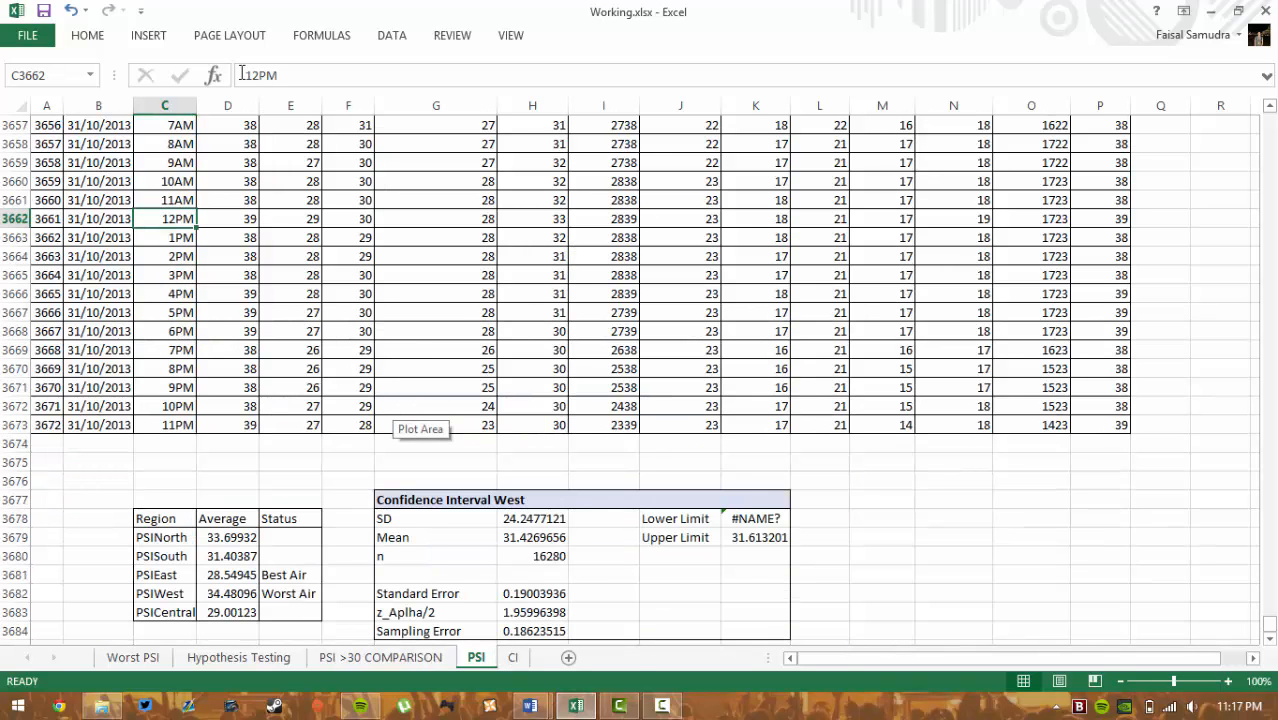
{"action": "left_click", "coordinate": [95, 38]}
{"action": "left_click", "coordinate": [150, 40]}
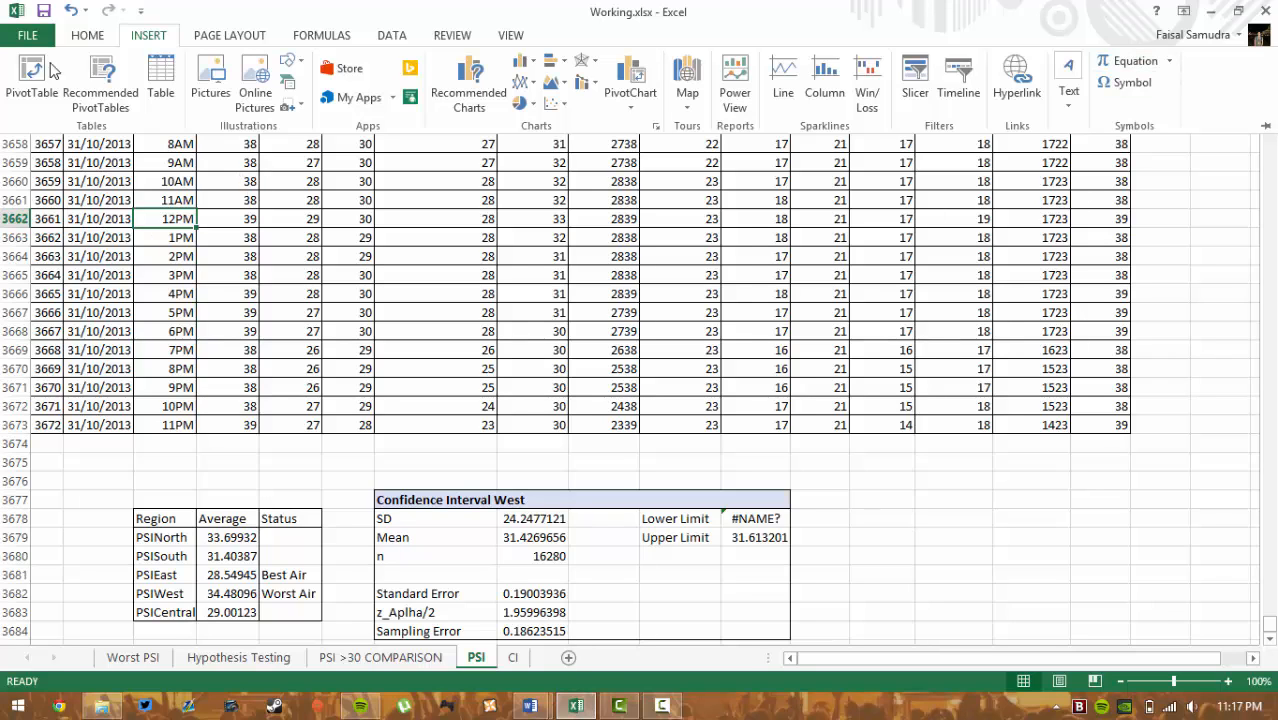
{"action": "left_click", "coordinate": [234, 255]}
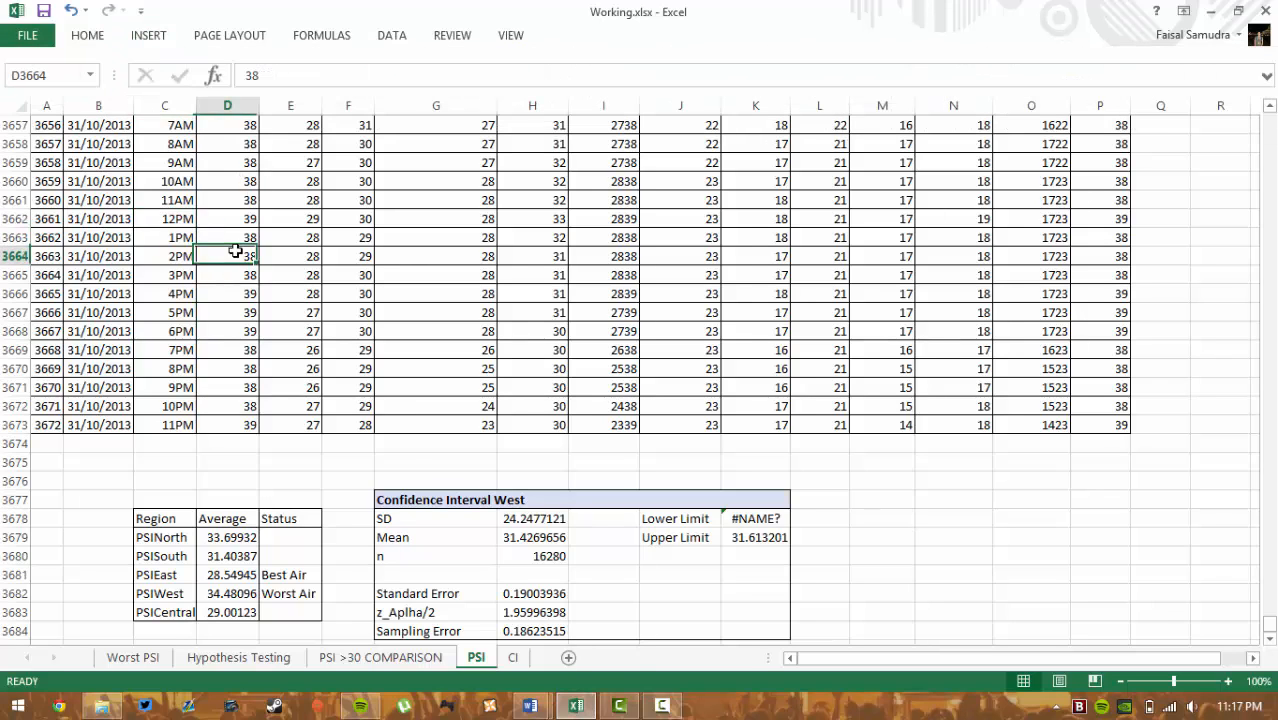
{"action": "scroll", "coordinate": [237, 251], "scroll_direction": "up", "scroll_amount": 4}
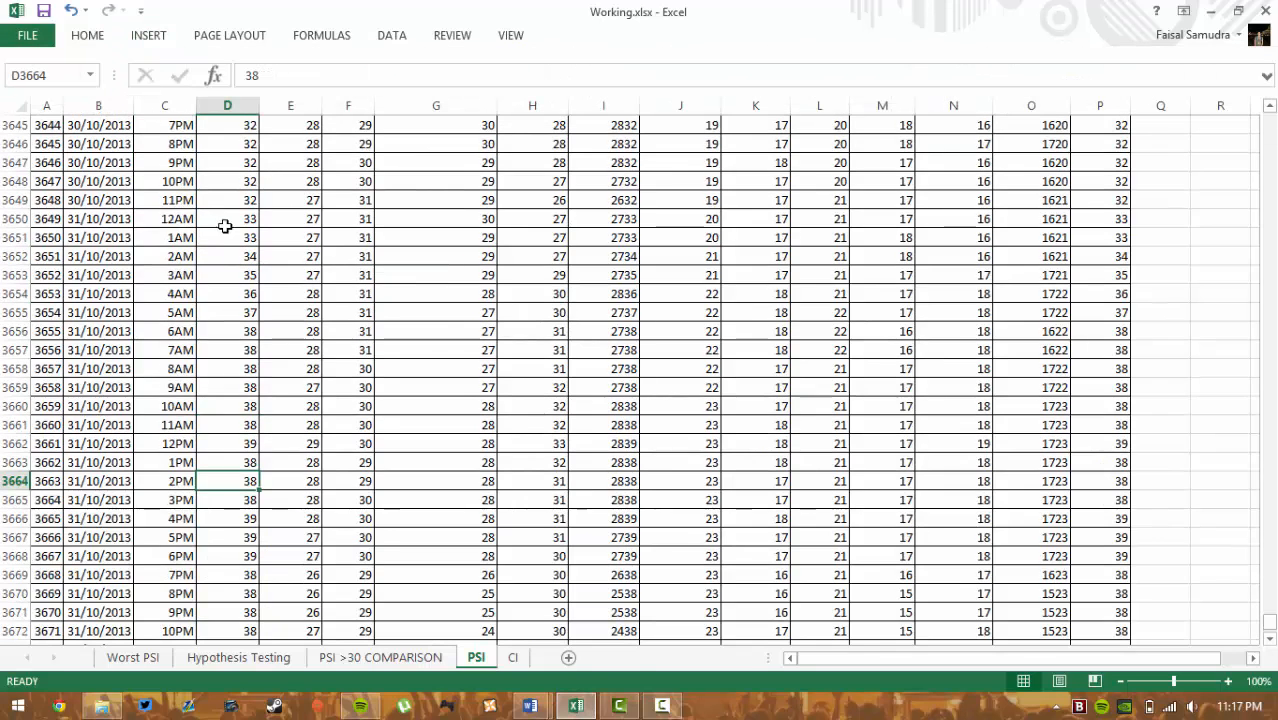
- Set up Descriptive Statistics from Data Analysis with output to a new workbook
{"action": "left_click", "coordinate": [392, 38]}
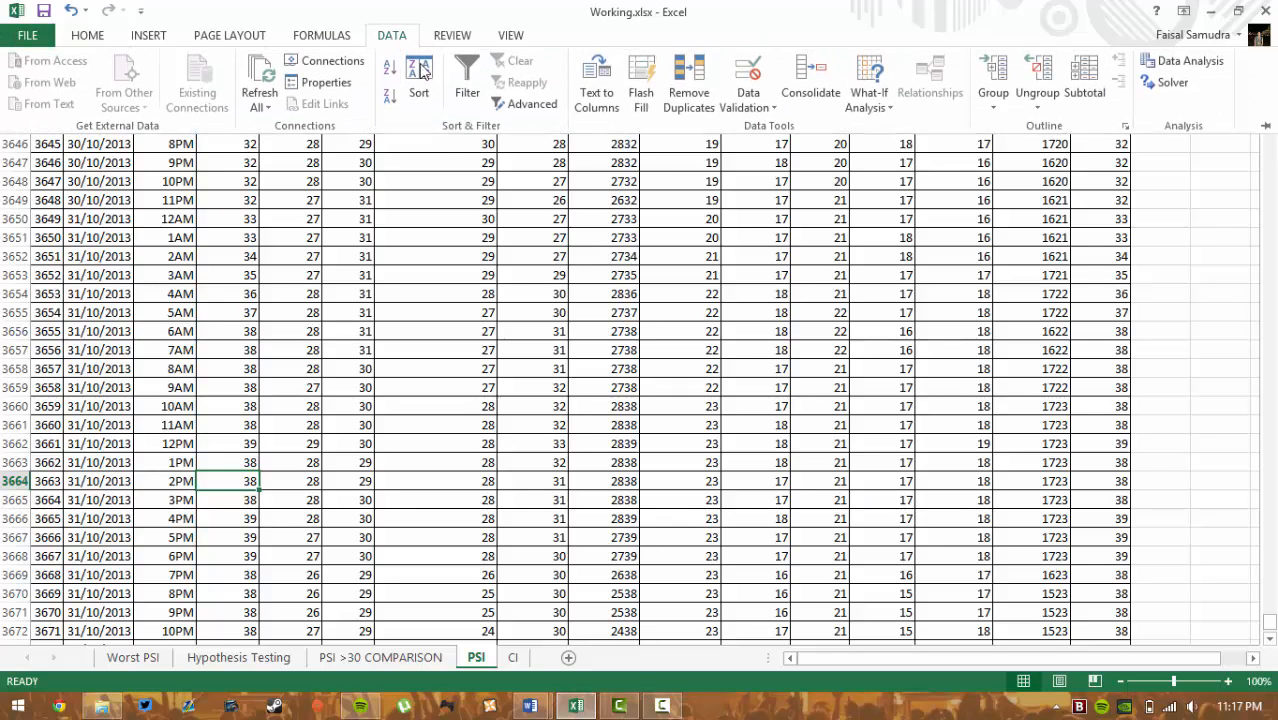
{"action": "left_click", "coordinate": [1165, 63]}
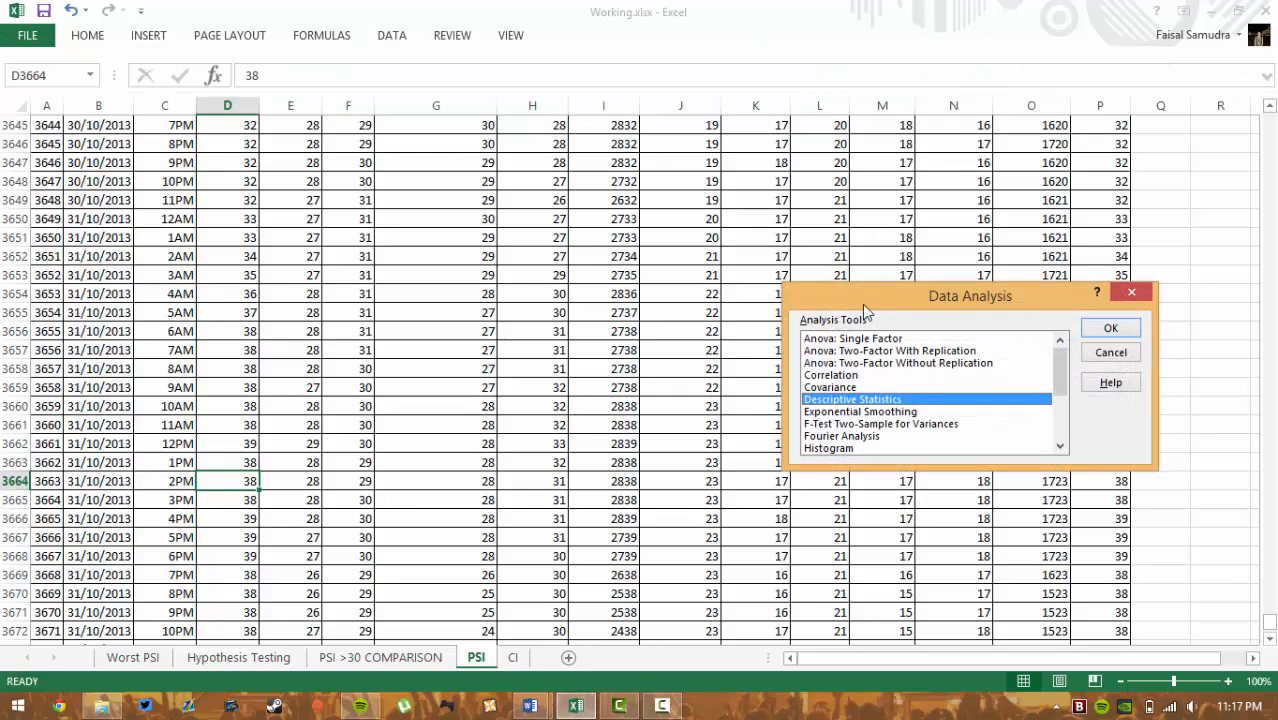
{"action": "left_click", "coordinate": [1120, 332]}
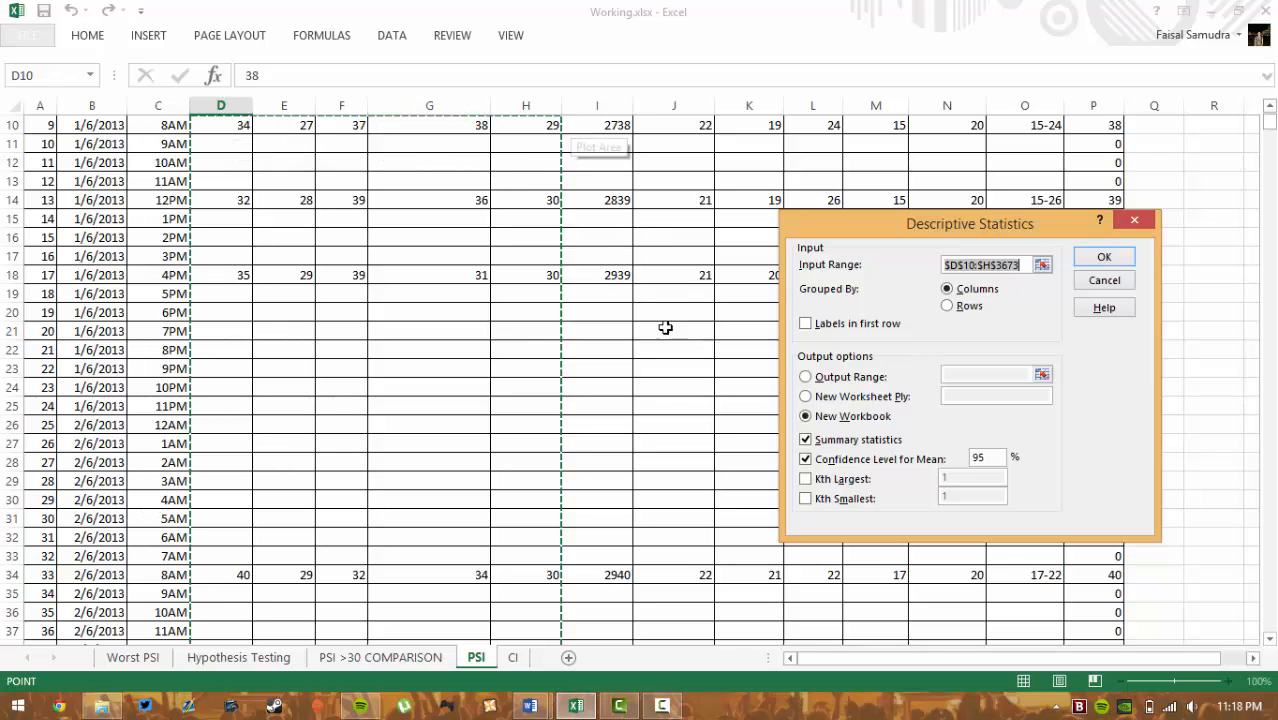
{"action": "left_click", "coordinate": [845, 398]}
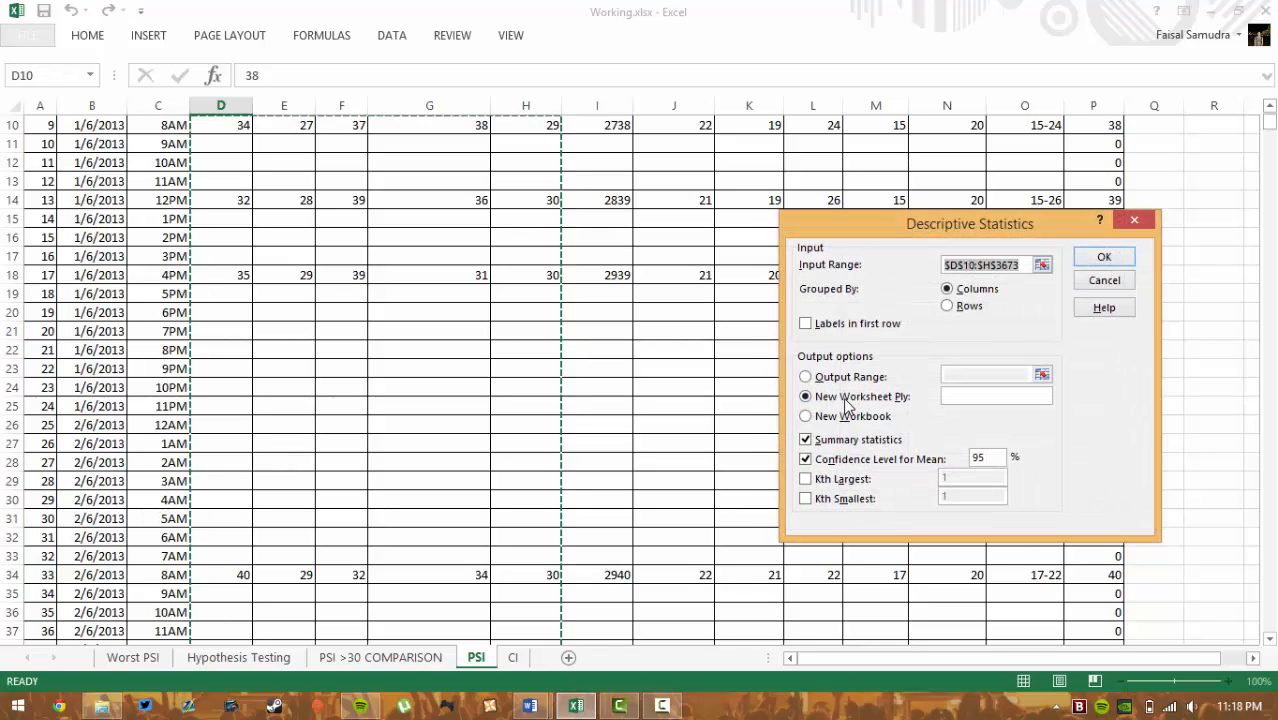
{"action": "left_click", "coordinate": [848, 414]}
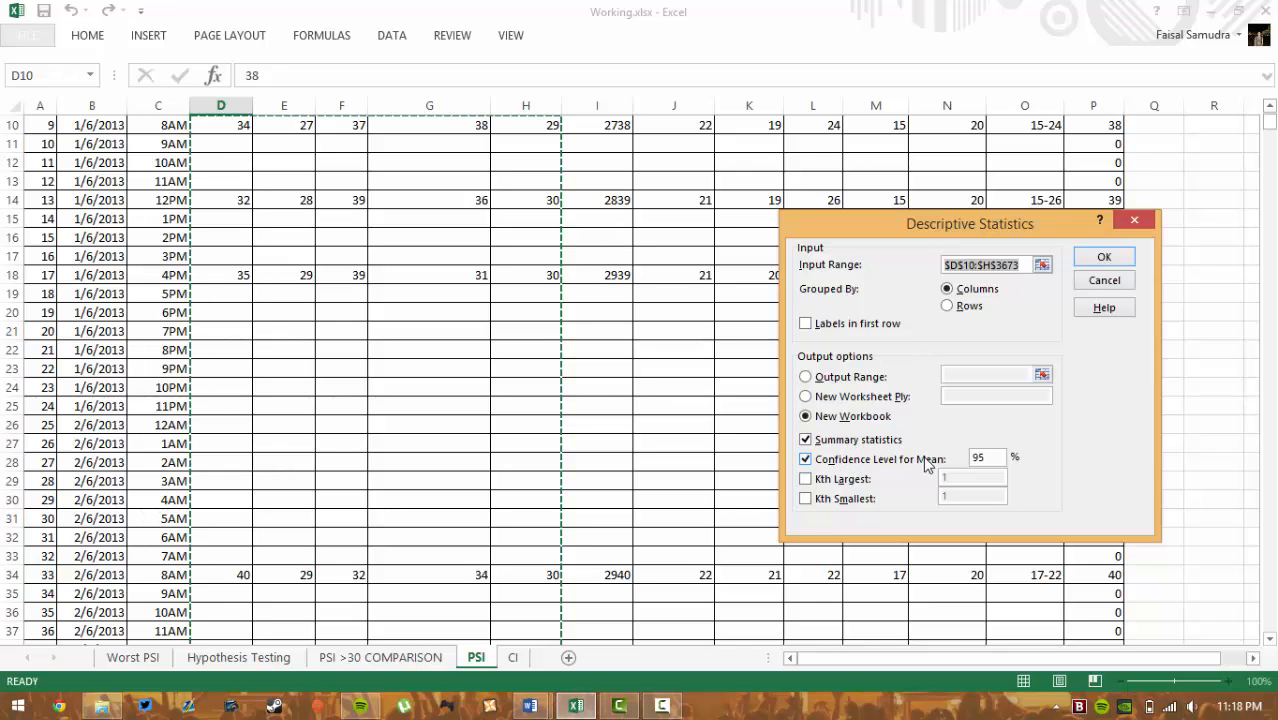
- Cancel Descriptive Statistics without running it and switch to the CI sheet
{"action": "left_click", "coordinate": [1105, 281]}
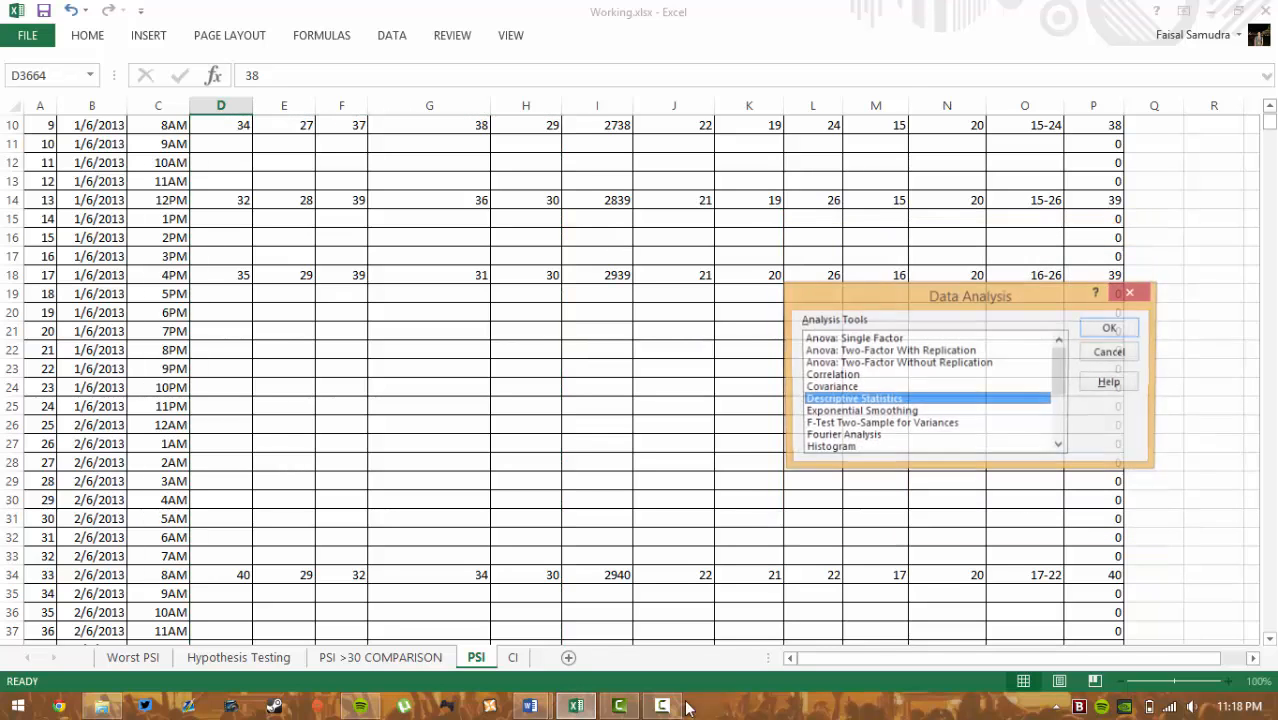
{"action": "left_click", "coordinate": [1110, 352]}
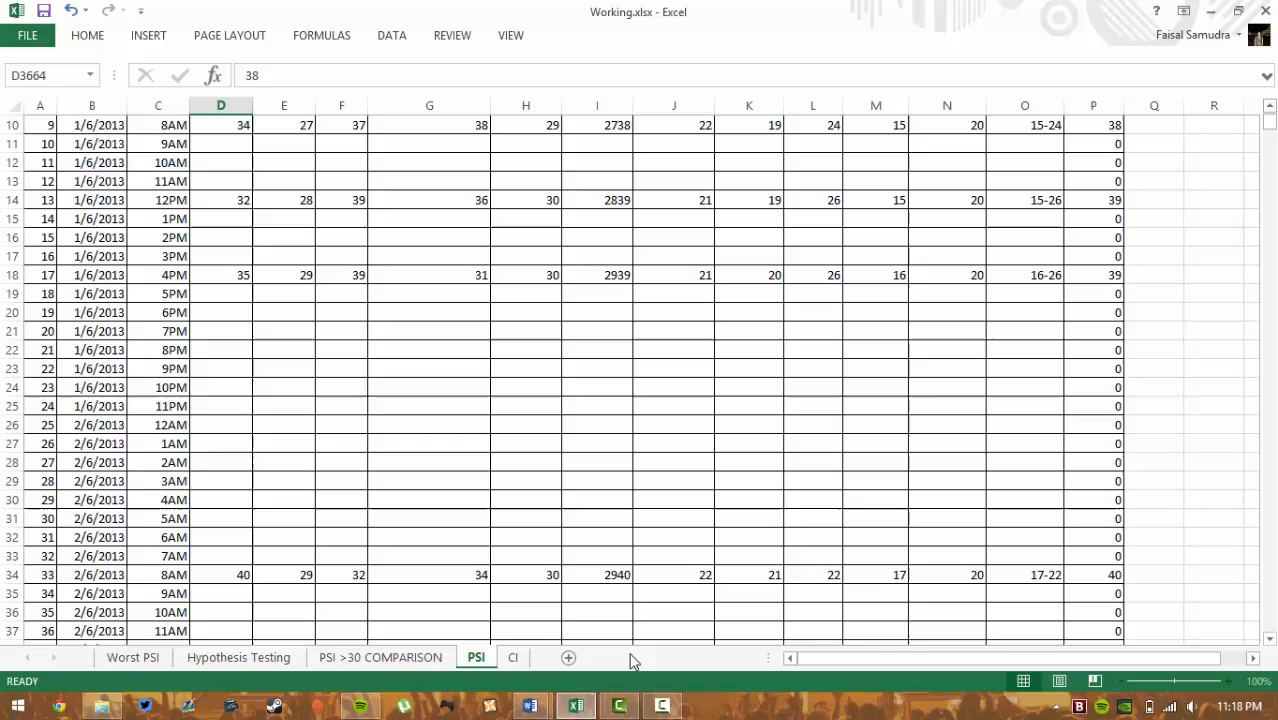
{"action": "left_click", "coordinate": [513, 657]}
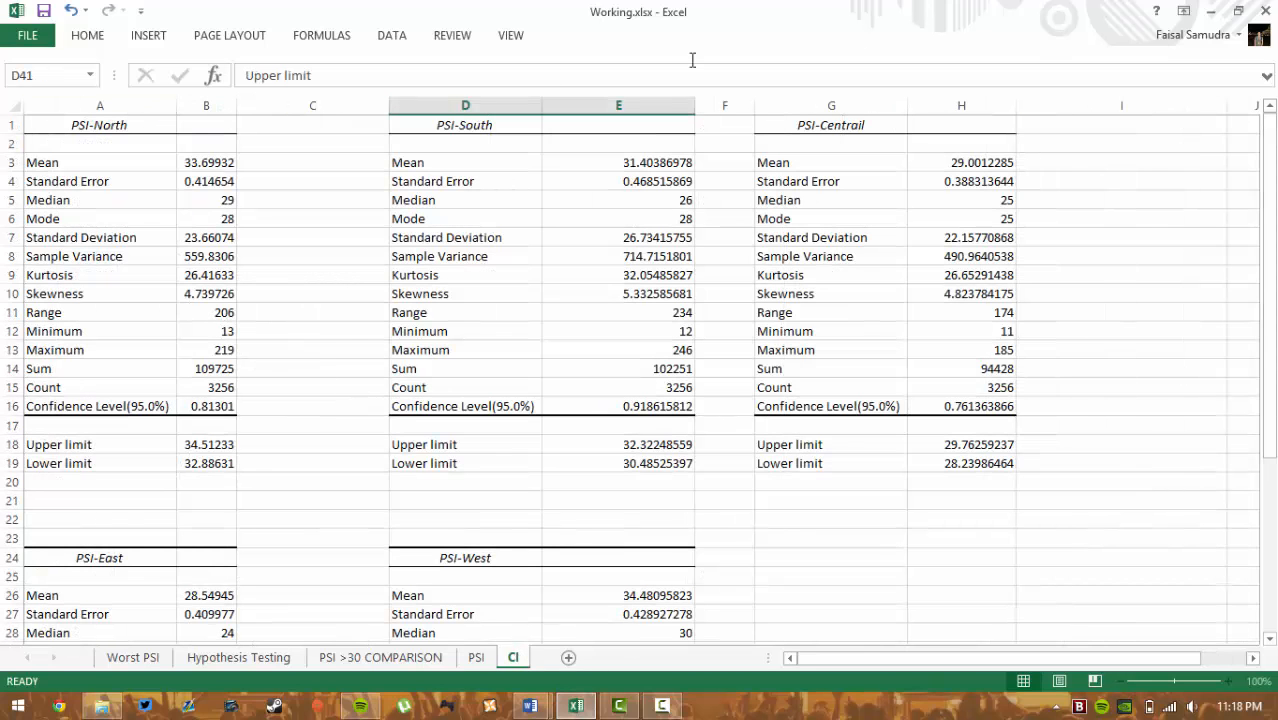
- Inspect the PSI-North upper limit formula =B3+B16 in B18 without changing it
{"action": "scroll", "coordinate": [192, 393], "scroll_direction": "down", "scroll_amount": 1}
{"action": "scroll", "coordinate": [192, 393], "scroll_direction": "up", "scroll_amount": 1}
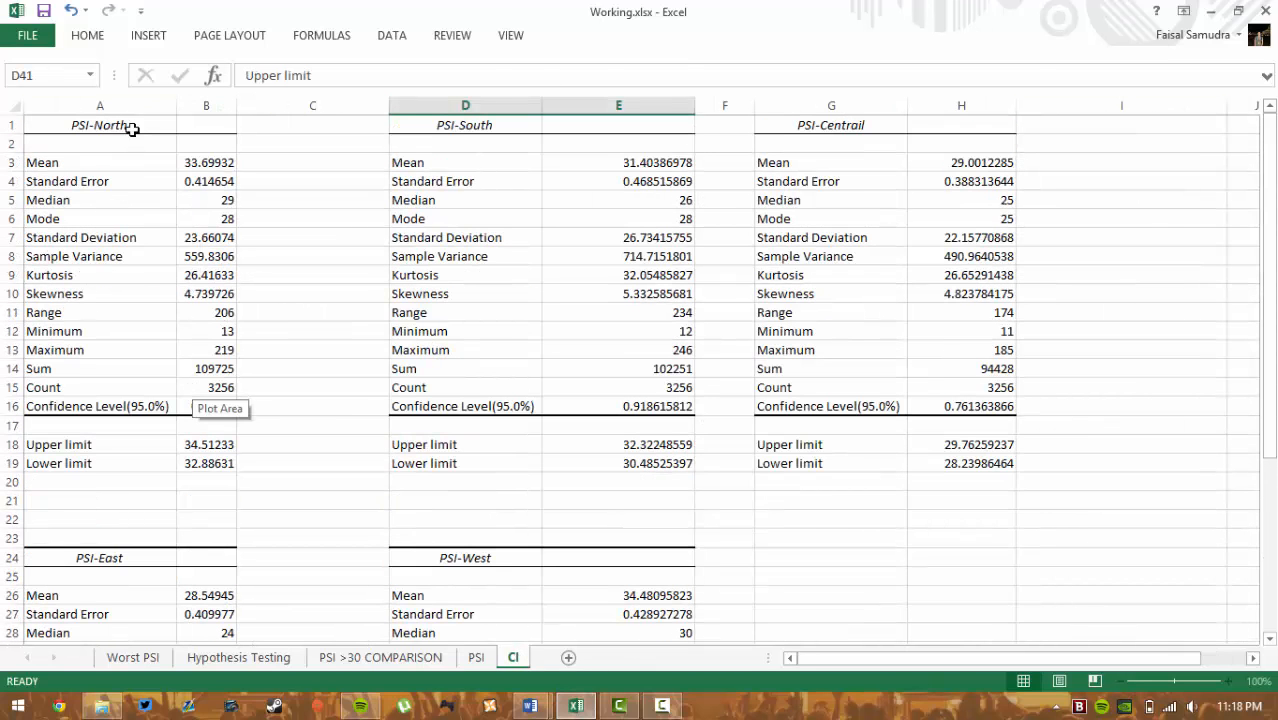
{"action": "scroll", "coordinate": [239, 494], "scroll_direction": "down", "scroll_amount": 1}
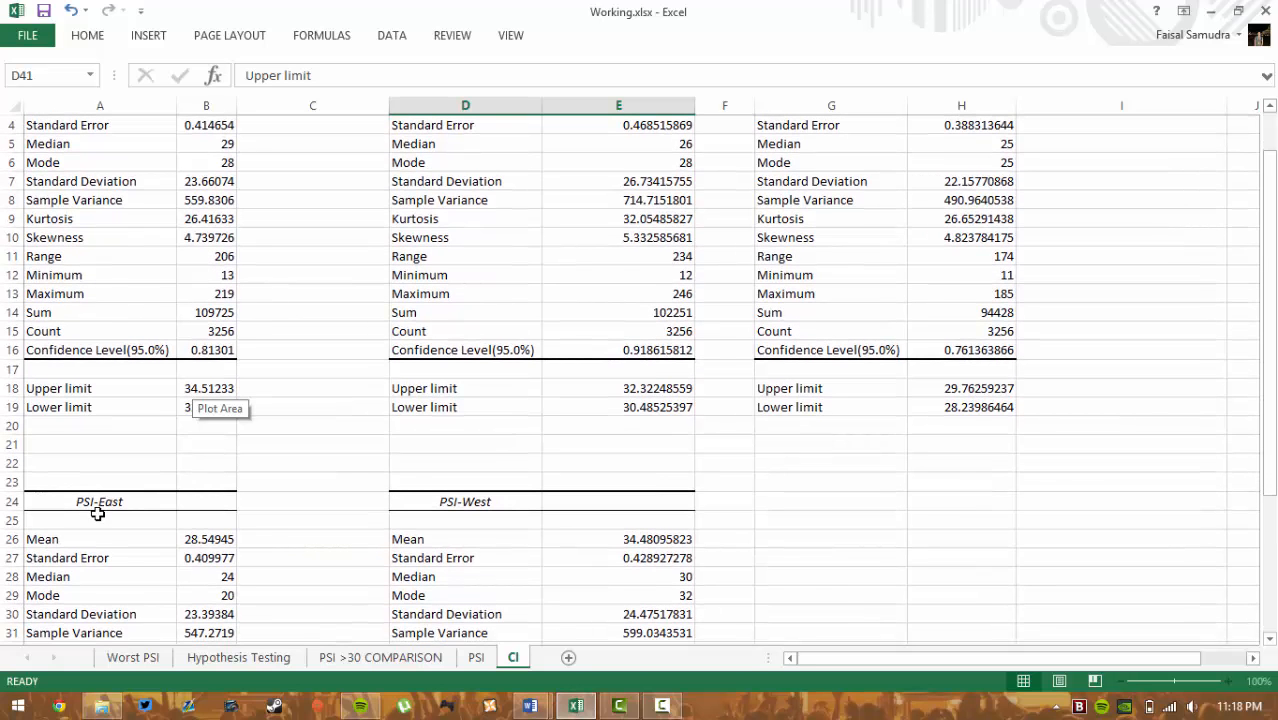
{"action": "scroll", "coordinate": [44, 388], "scroll_direction": "up", "scroll_amount": 1}
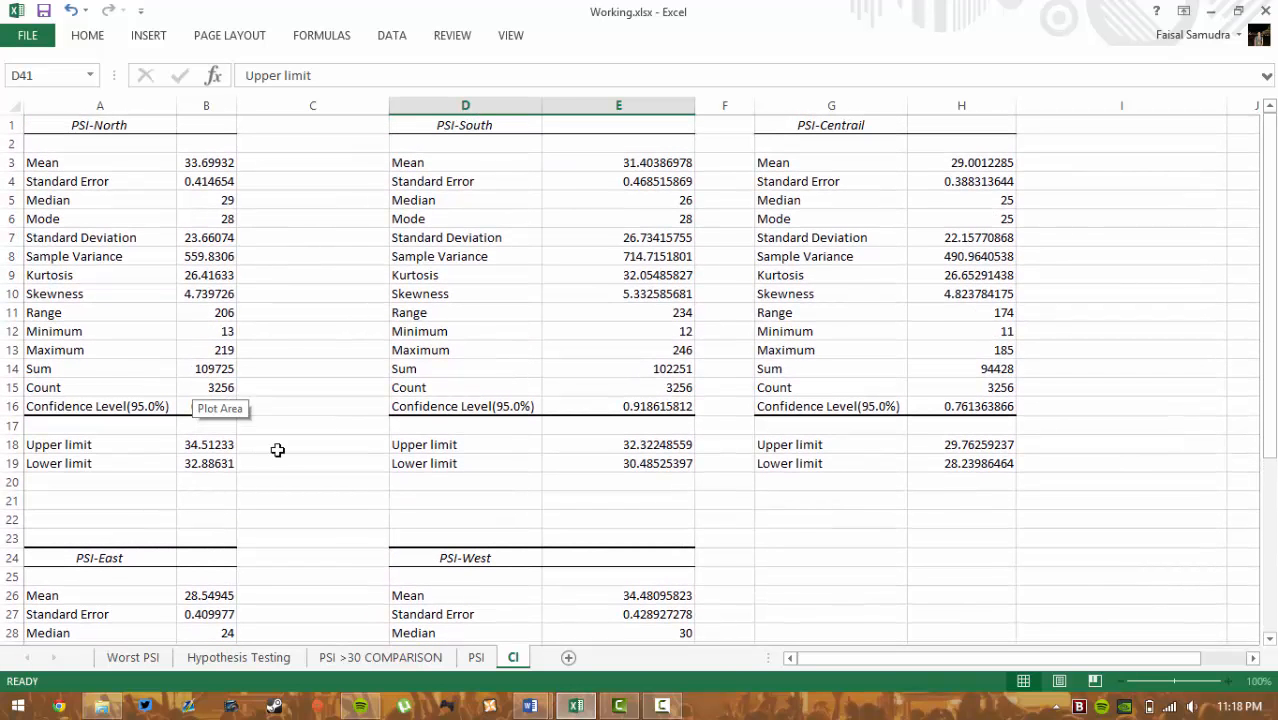
{"action": "left_click", "coordinate": [211, 443]}
{"action": "double_click", "coordinate": [220, 445]}
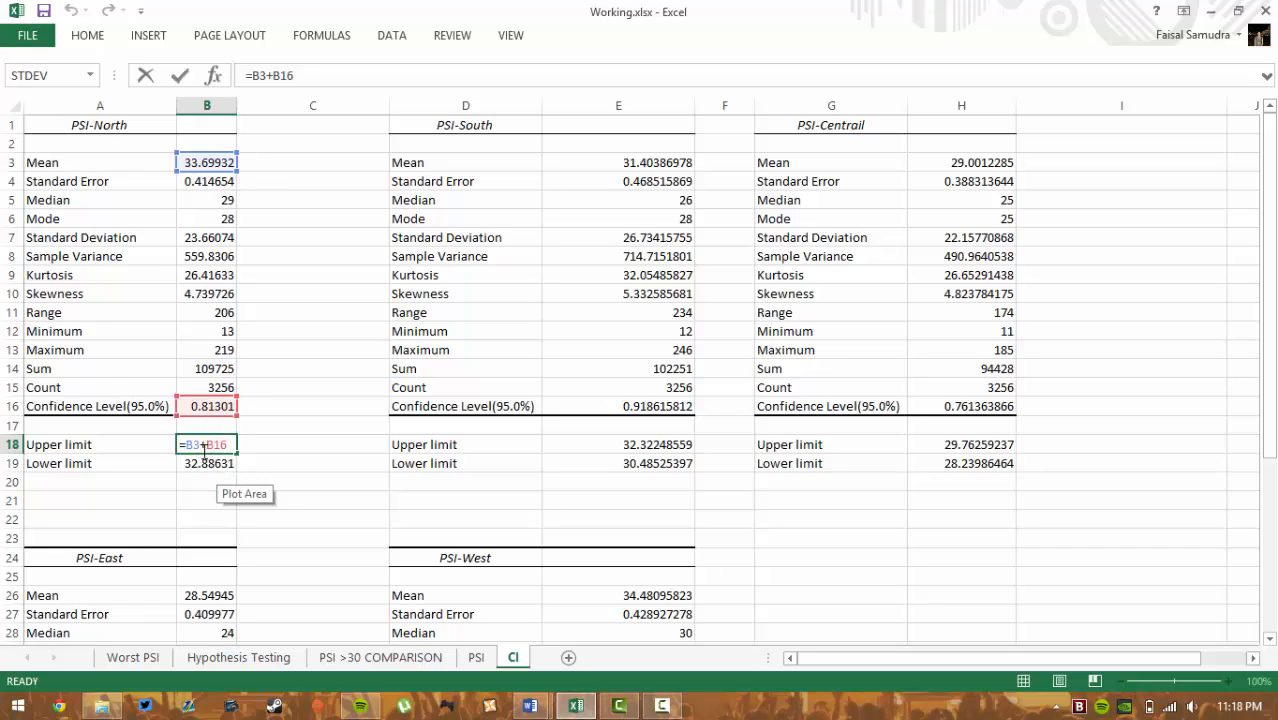
{"action": "key", "text": "ctrl+Return"}
- Select the limit rows A18:B19, review the tables, and return to the PSI sheet
{"action": "left_click_drag", "start_coordinate": [143, 444], "coordinate": [213, 462]}
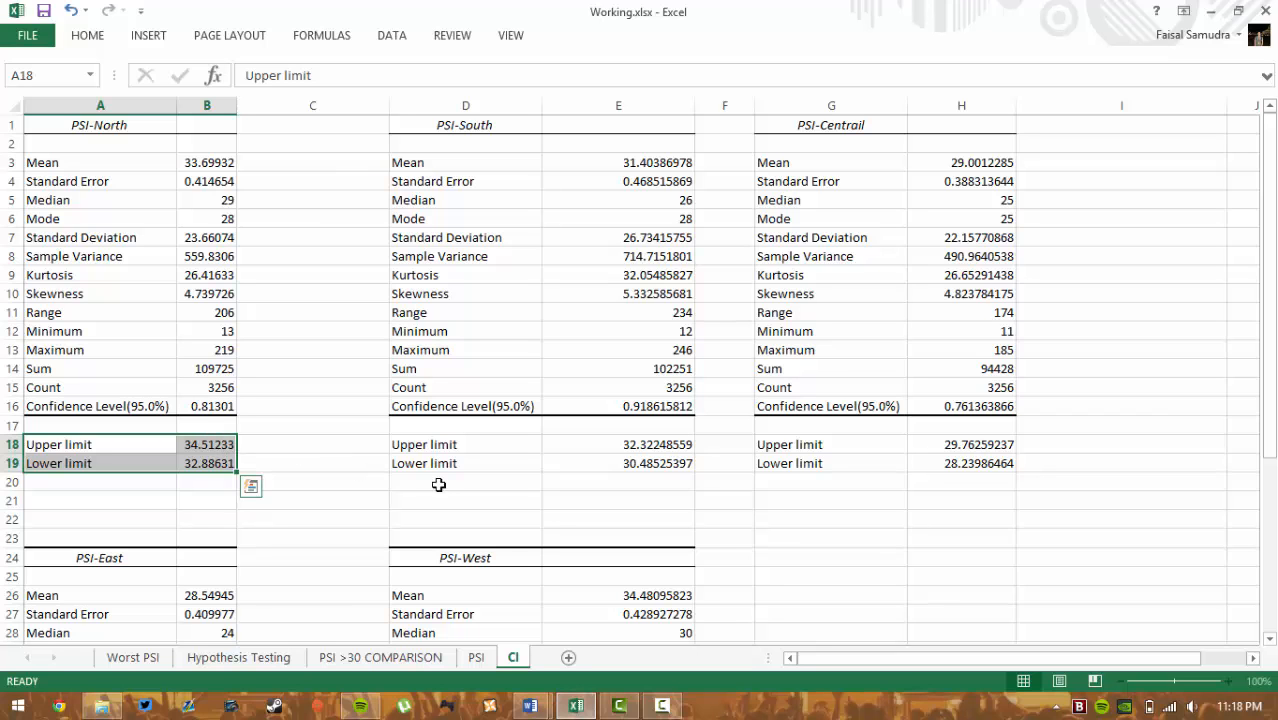
{"action": "scroll", "coordinate": [137, 551], "scroll_direction": "down", "scroll_amount": 6}
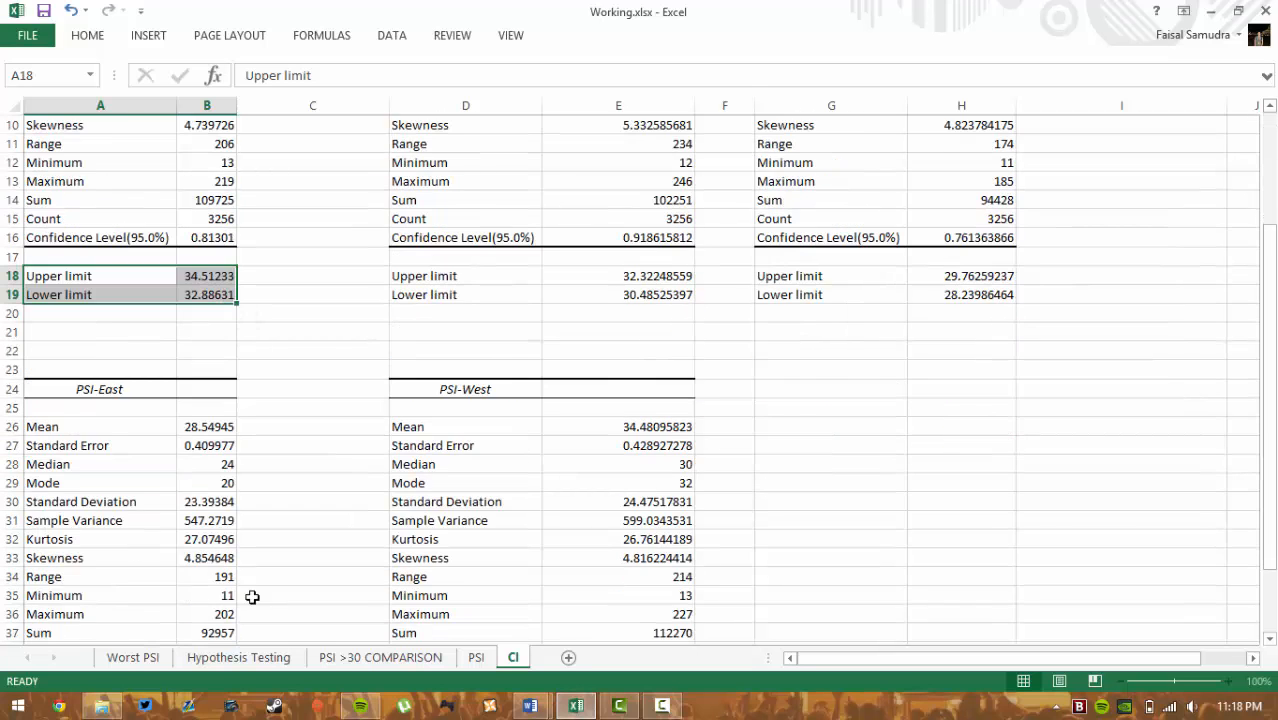
{"action": "scroll", "coordinate": [612, 558], "scroll_direction": "up", "scroll_amount": 6}
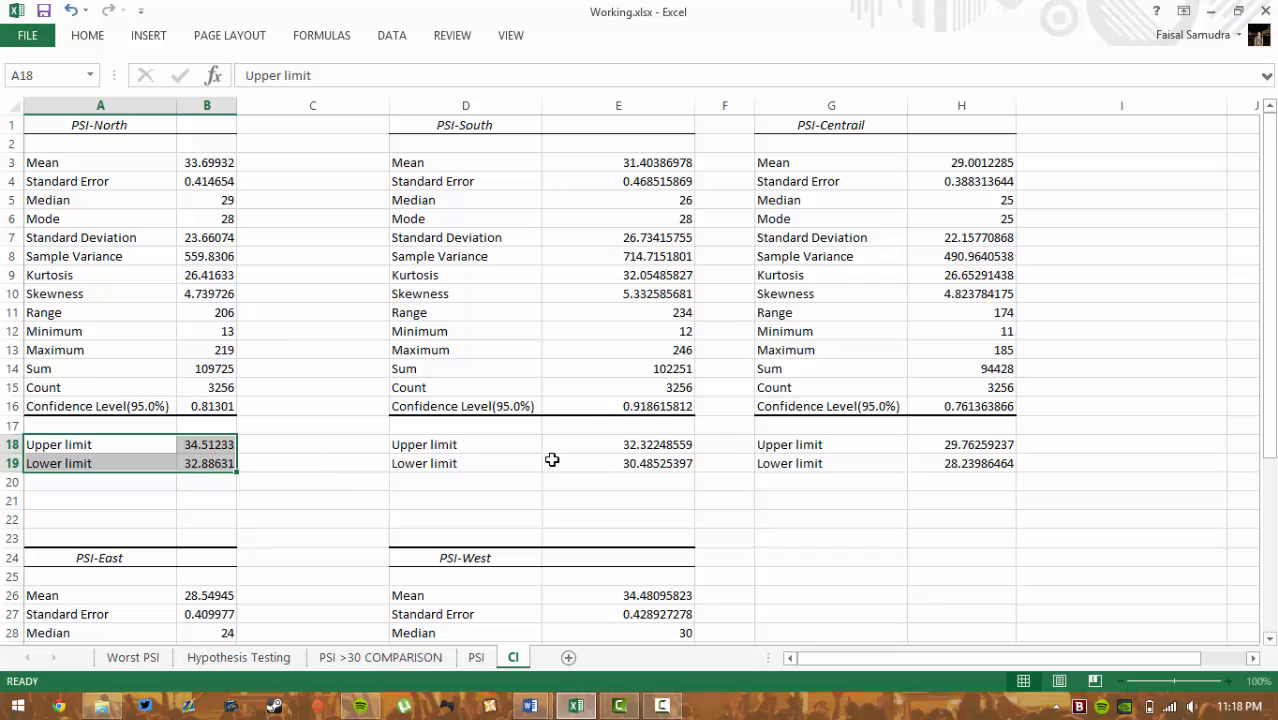
{"action": "scroll", "coordinate": [907, 399], "scroll_direction": "down", "scroll_amount": 6}
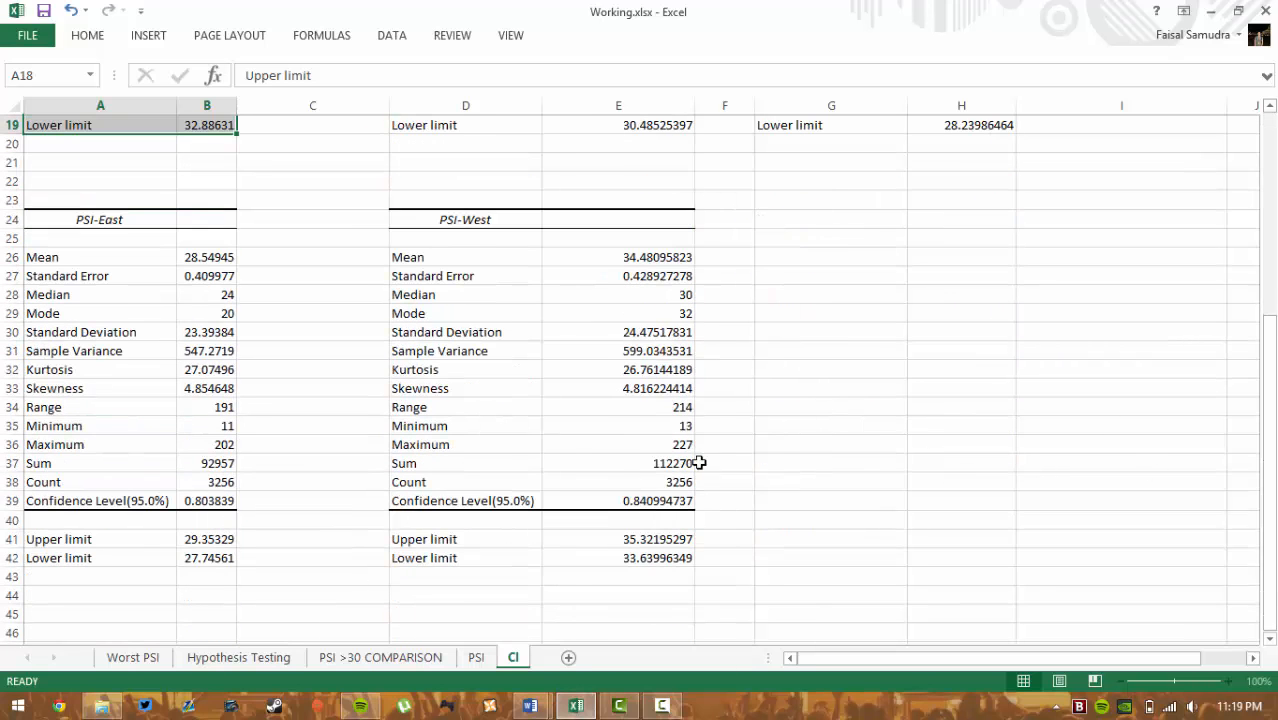
{"action": "left_click", "coordinate": [619, 705]}
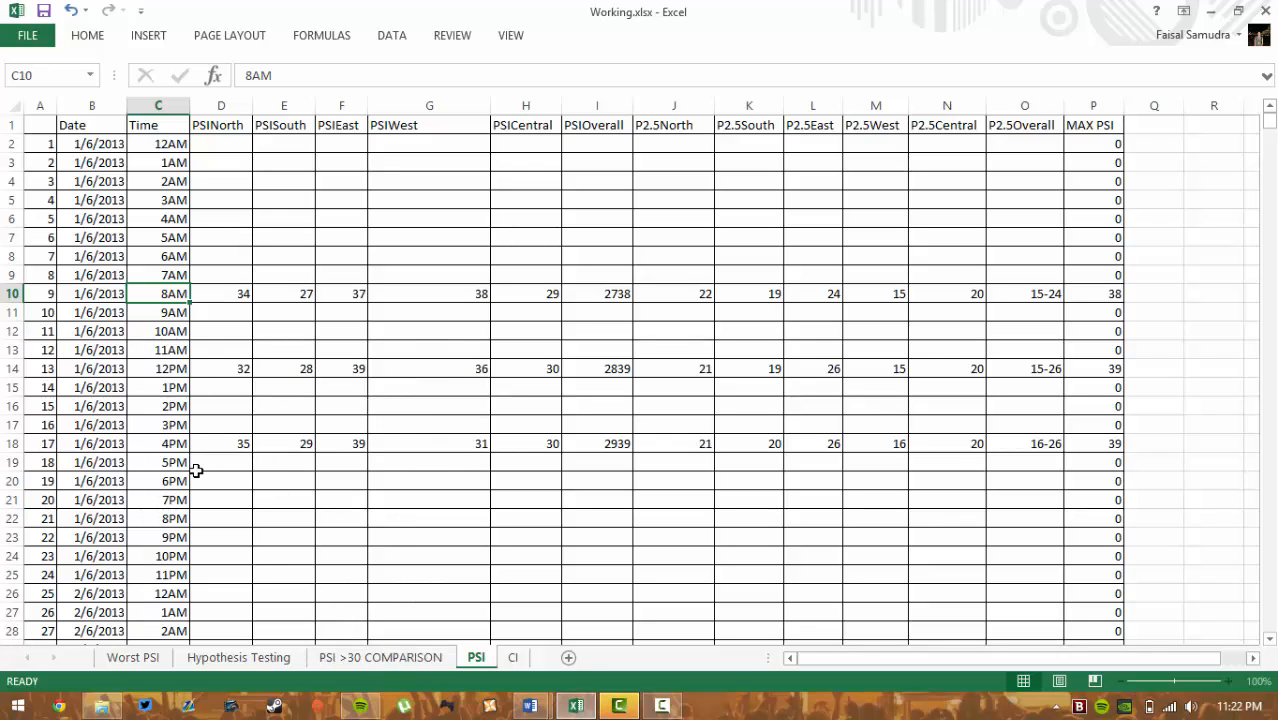
- Select cell D5 and look over the PSI >30 COMPARISON sheet
{"action": "left_click", "coordinate": [204, 199]}
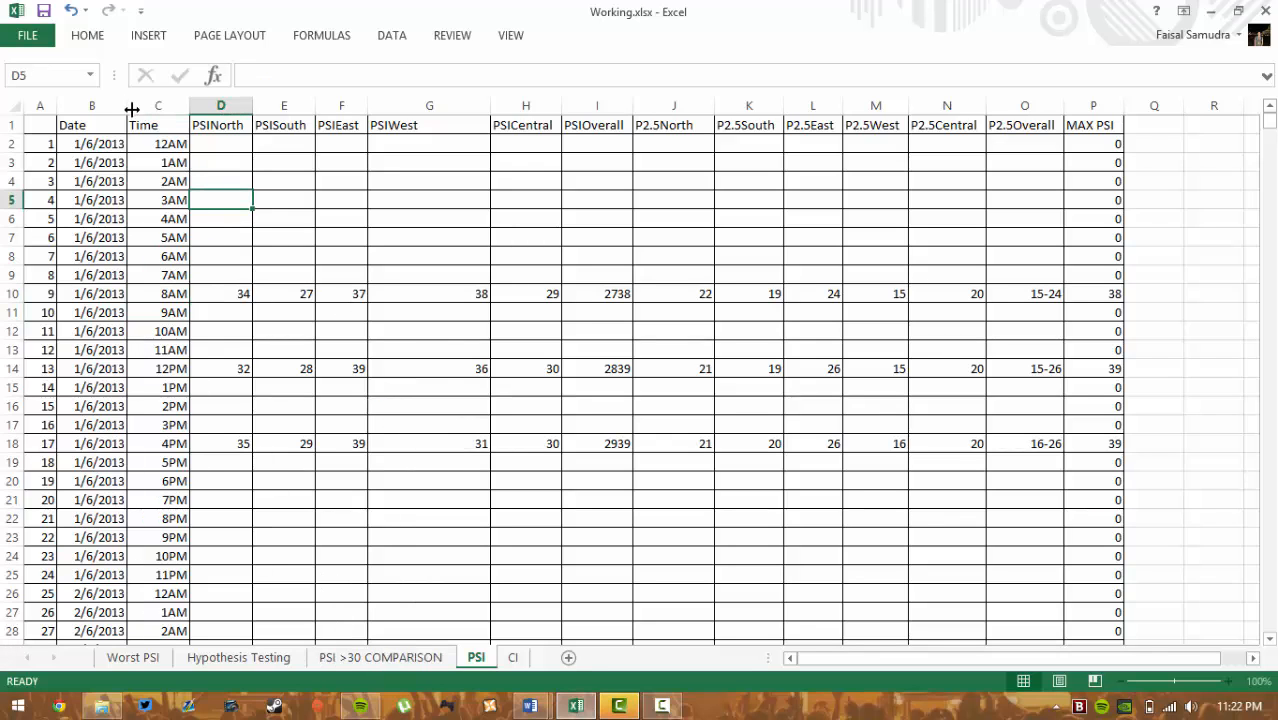
{"action": "left_click", "coordinate": [149, 36]}
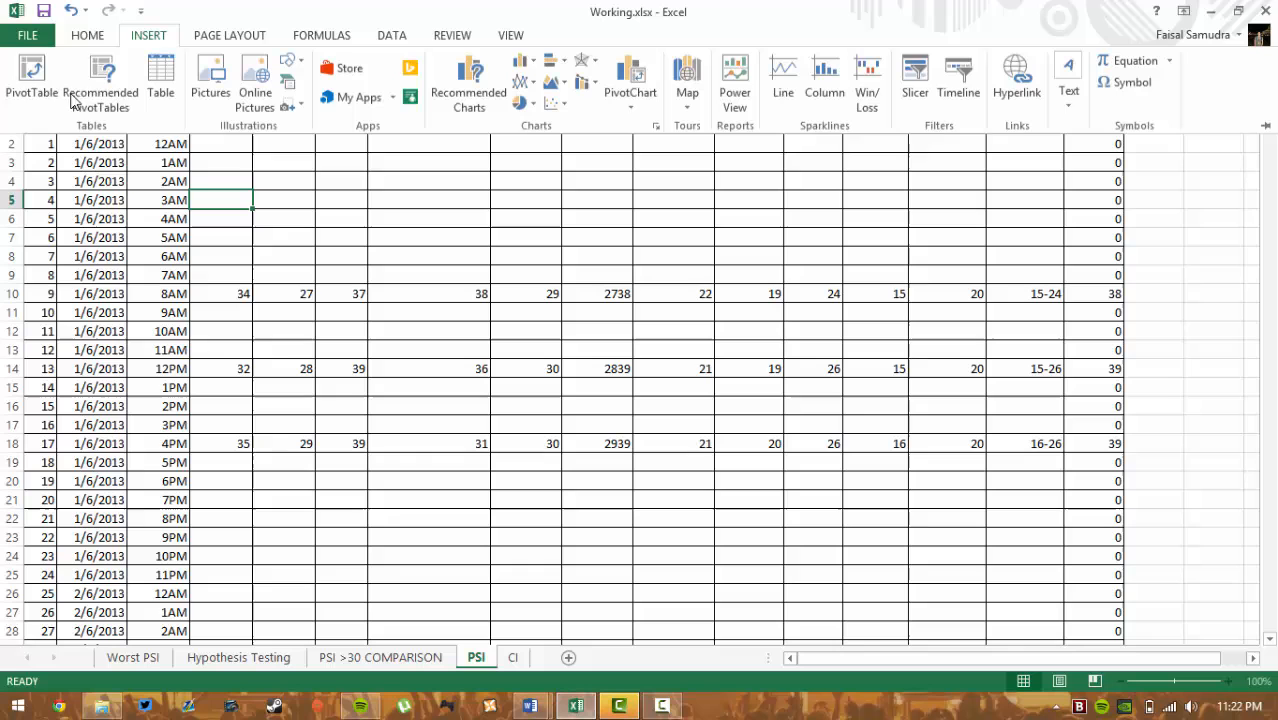
{"action": "left_click", "coordinate": [352, 656]}
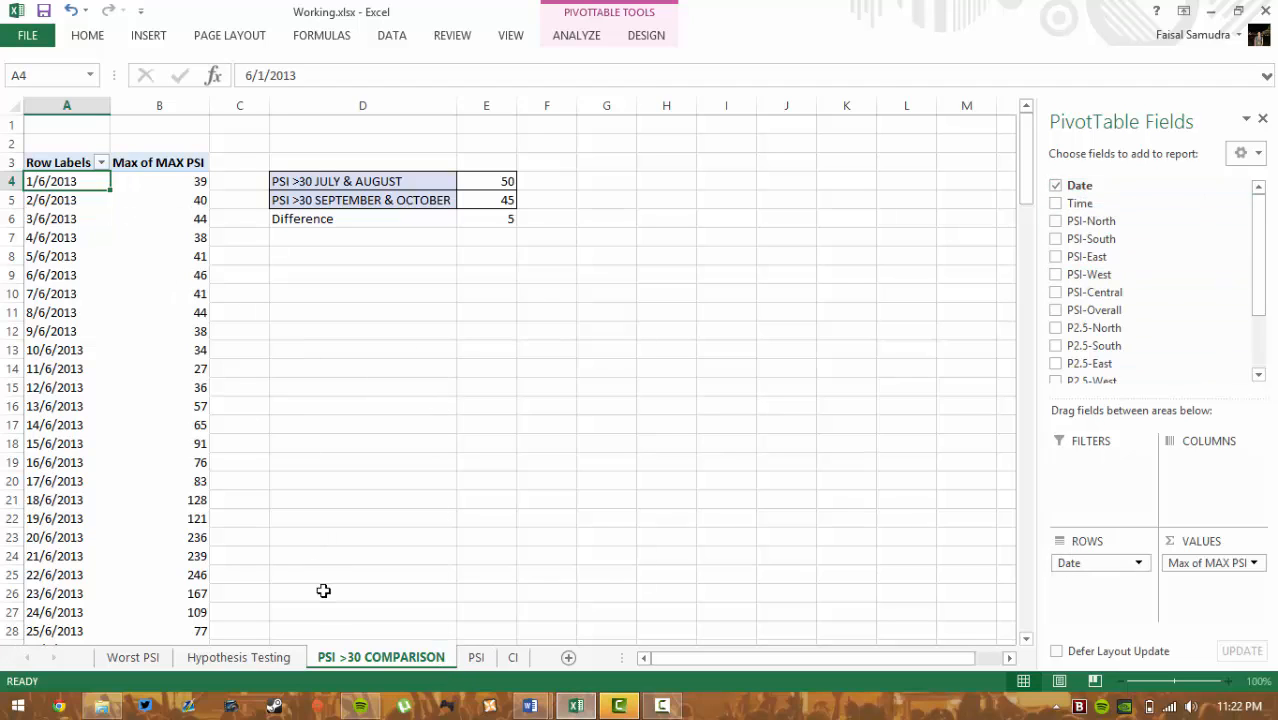
- On the PSI data sheet, display P2's MAX PSI formula =MAX(D2:H2)
{"action": "left_click", "coordinate": [474, 657]}
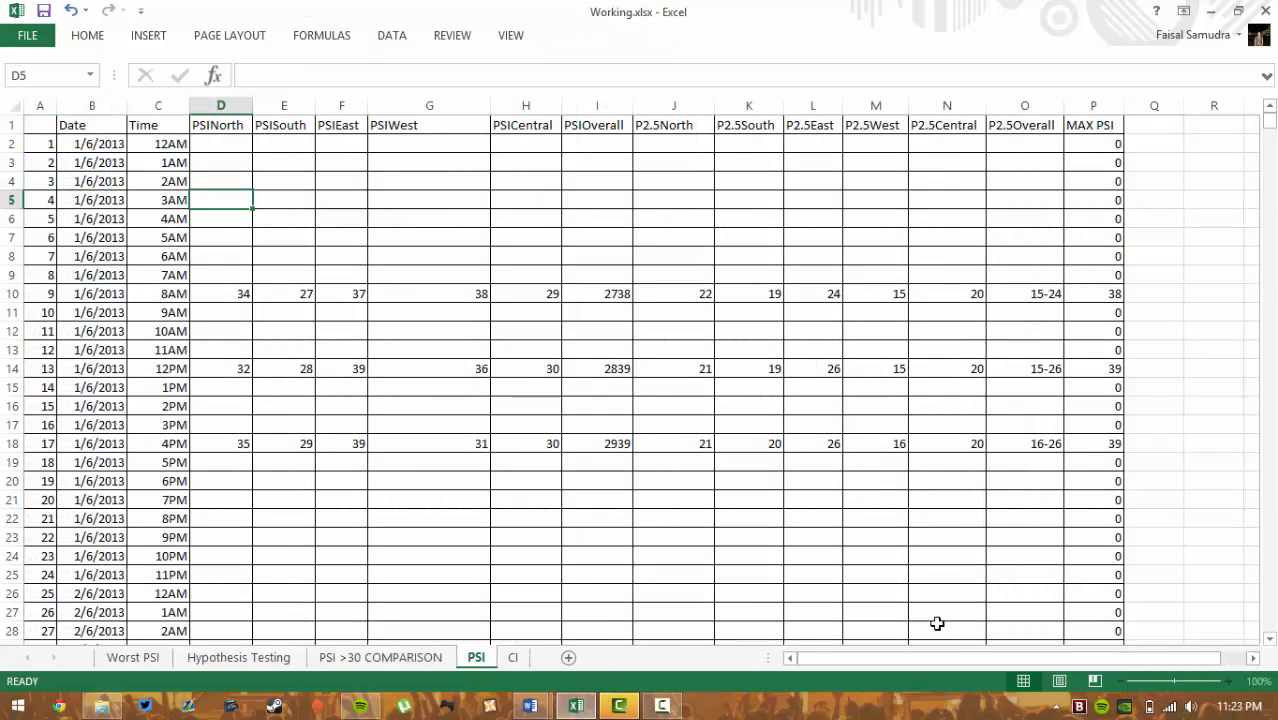
{"action": "left_click", "coordinate": [1108, 145]}
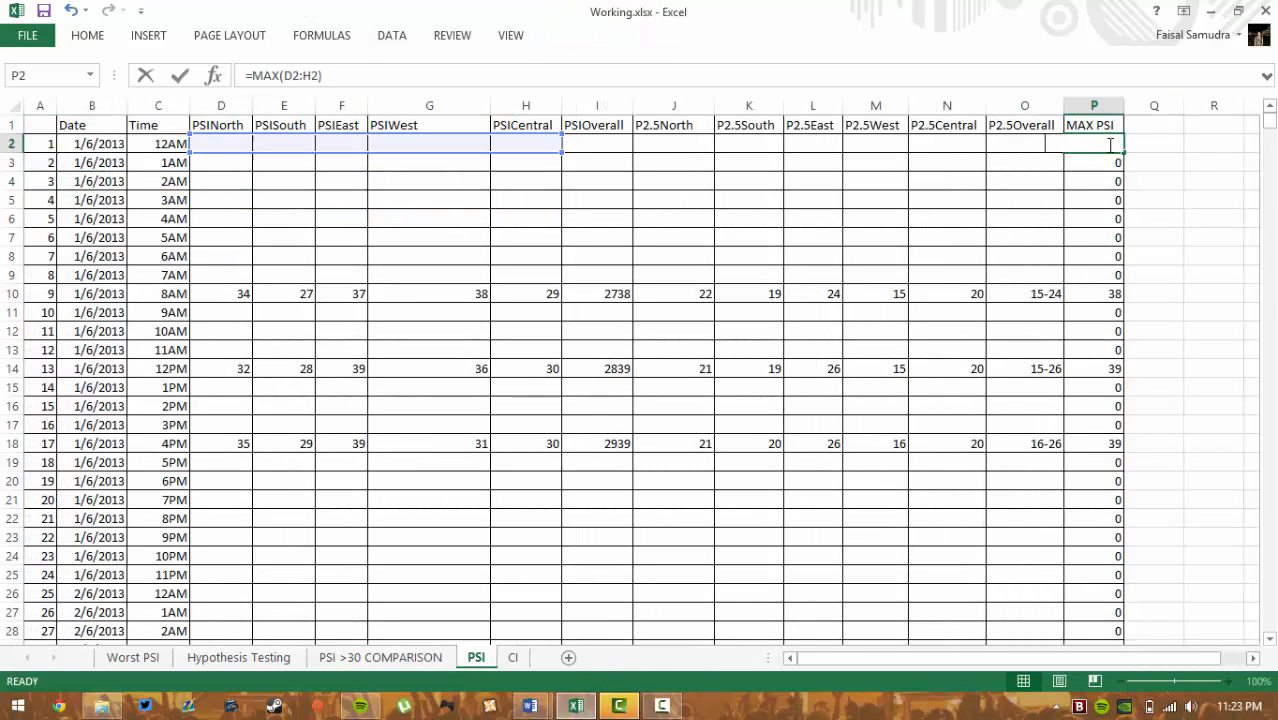
{"action": "double_click", "coordinate": [1108, 145]}
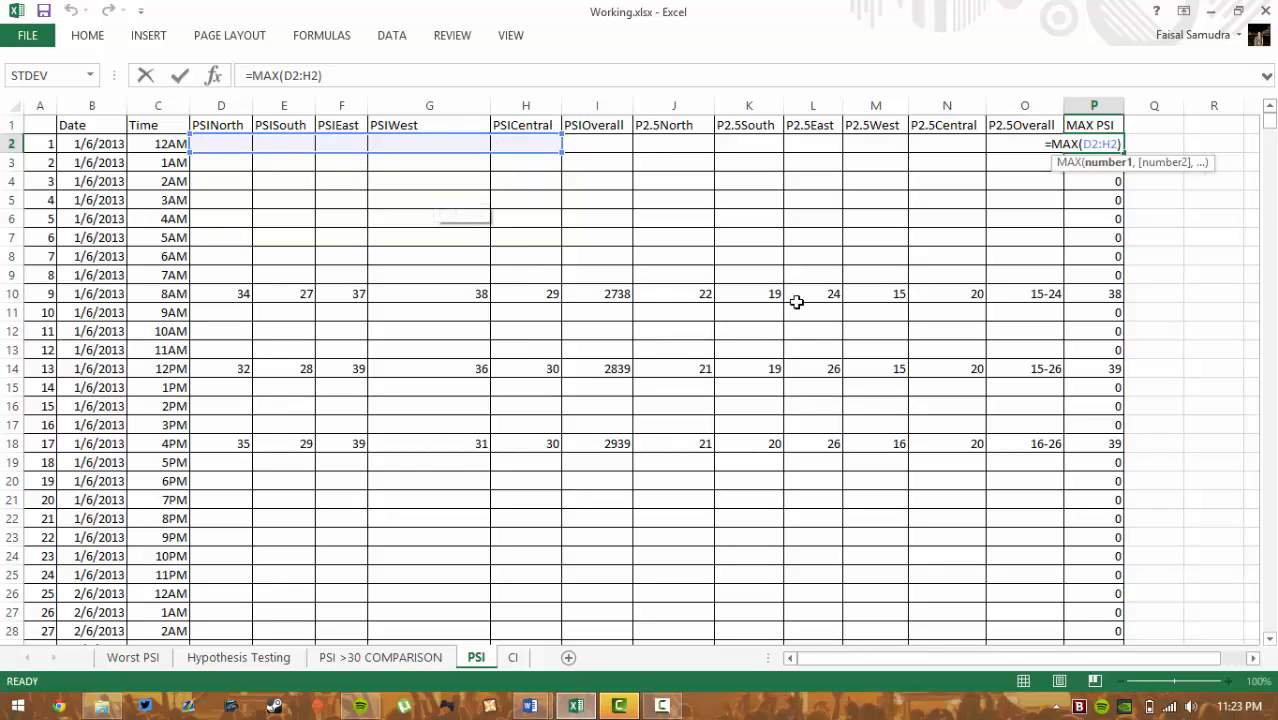
{"action": "scroll", "coordinate": [796, 300], "scroll_direction": "down", "scroll_amount": 3}
- Return to the PSI >30 COMPARISON sheet and scroll through the daily maximum PSI pivot
{"action": "left_click", "coordinate": [380, 657]}
{"action": "scroll", "coordinate": [218, 335], "scroll_direction": "down", "scroll_amount": 10}
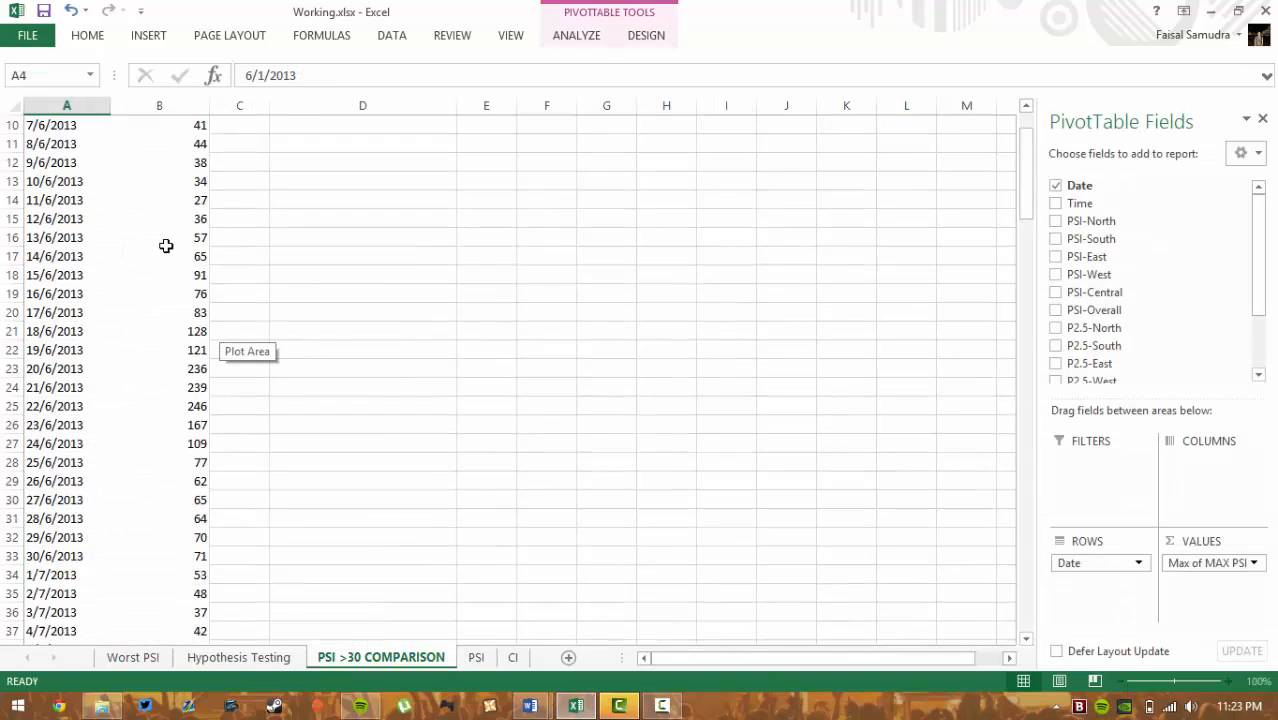
{"action": "scroll", "coordinate": [206, 362], "scroll_direction": "up", "scroll_amount": 10}
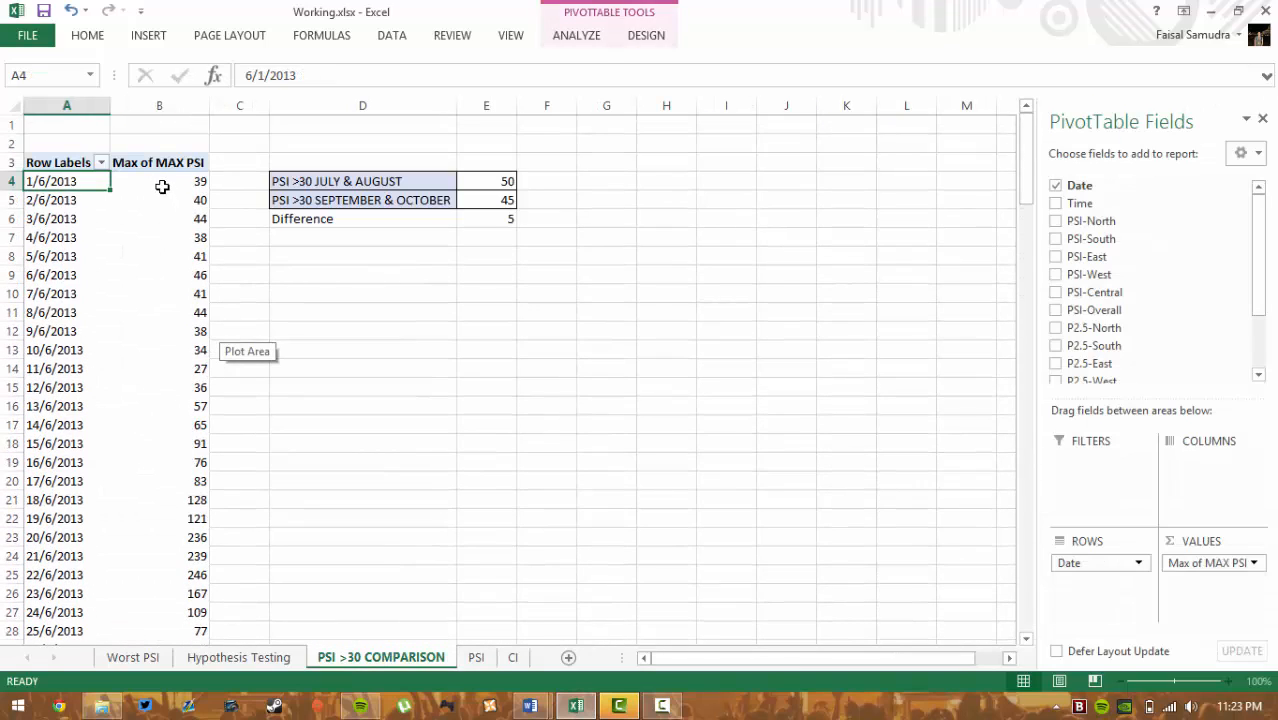
{"action": "scroll", "coordinate": [162, 187], "scroll_direction": "down", "scroll_amount": 13}
{"action": "scroll", "coordinate": [160, 194], "scroll_direction": "up", "scroll_amount": 13}
{"action": "scroll", "coordinate": [164, 191], "scroll_direction": "down", "scroll_amount": 8}
{"action": "scroll", "coordinate": [163, 194], "scroll_direction": "up", "scroll_amount": 8}
{"action": "scroll", "coordinate": [180, 200], "scroll_direction": "down", "scroll_amount": 11}
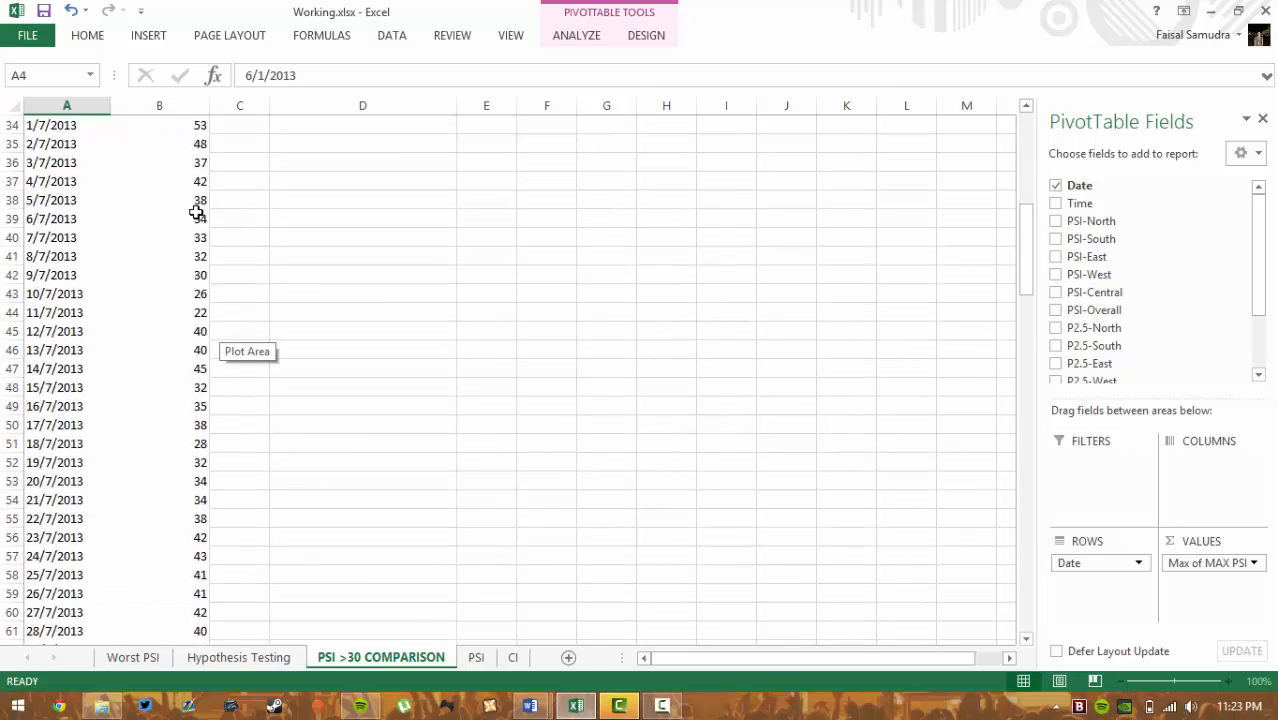
{"action": "scroll", "coordinate": [200, 225], "scroll_direction": "down", "scroll_amount": 7}
- Open the Max of MAX PSI field options, then close them by selecting the Difference value
{"action": "scroll", "coordinate": [210, 237], "scroll_direction": "up", "scroll_amount": 18}
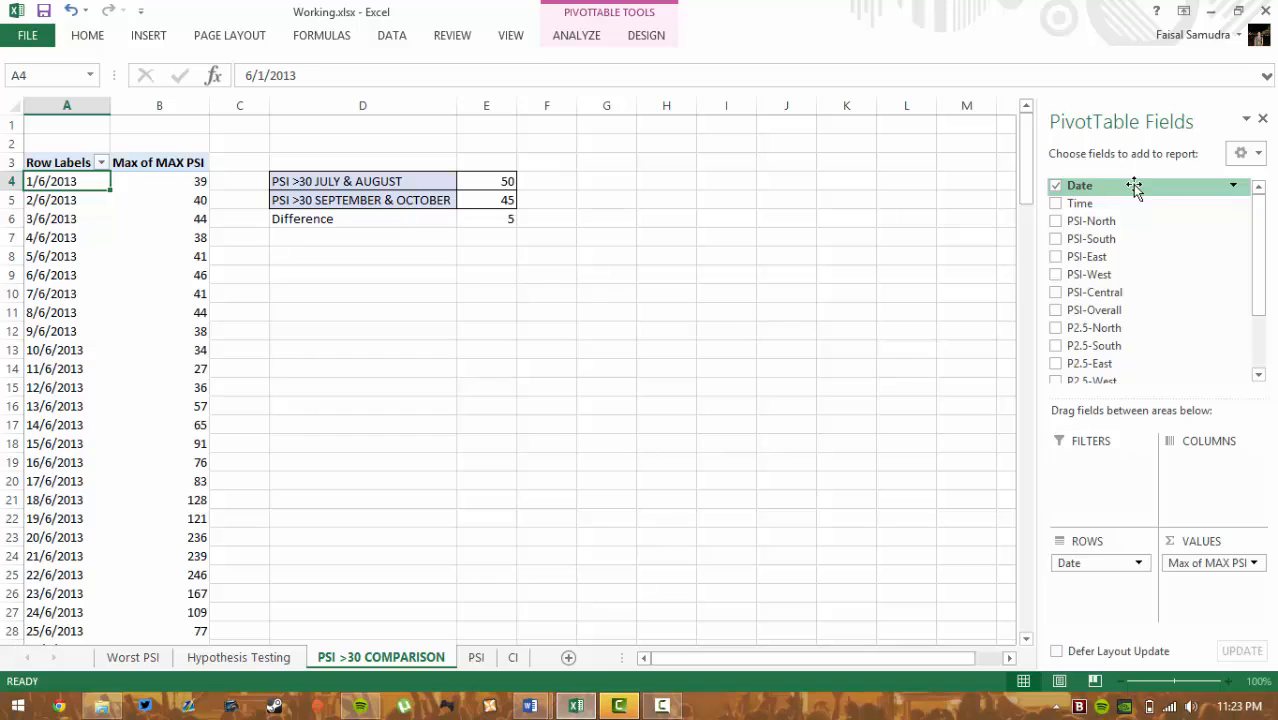
{"action": "scroll", "coordinate": [1200, 303], "scroll_direction": "down", "scroll_amount": 7}
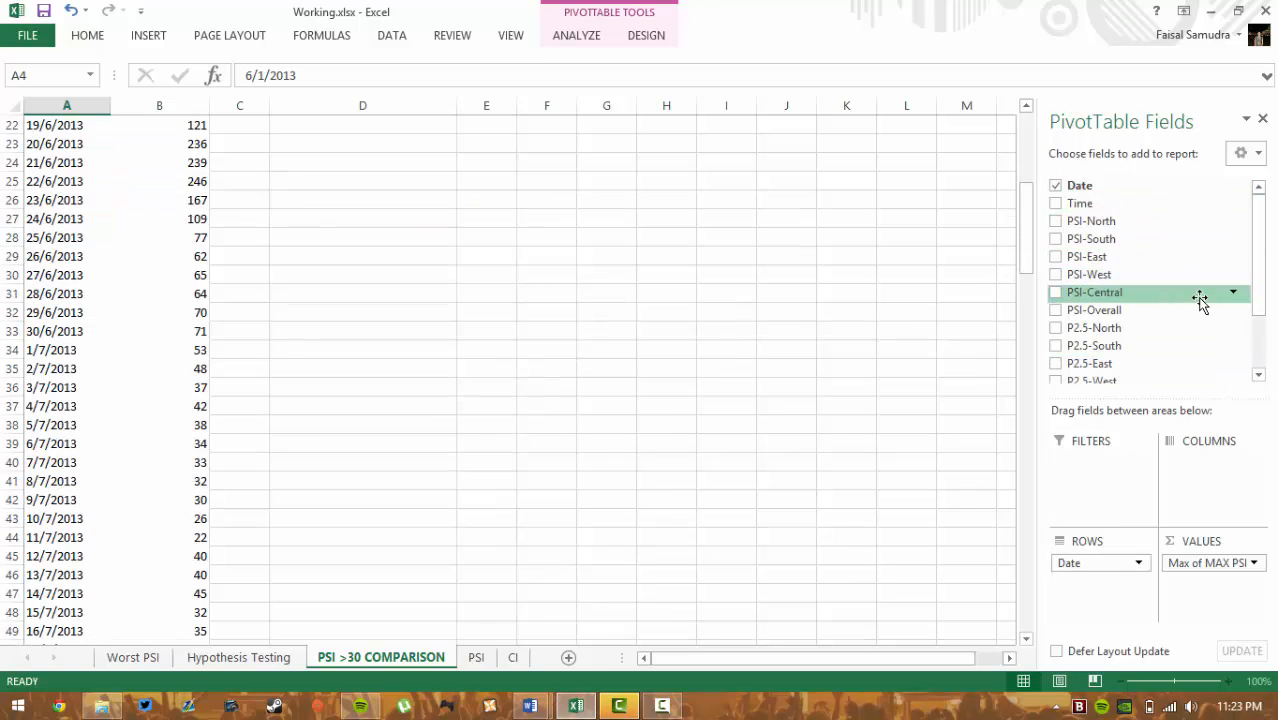
{"action": "scroll", "coordinate": [1200, 303], "scroll_direction": "up", "scroll_amount": 3}
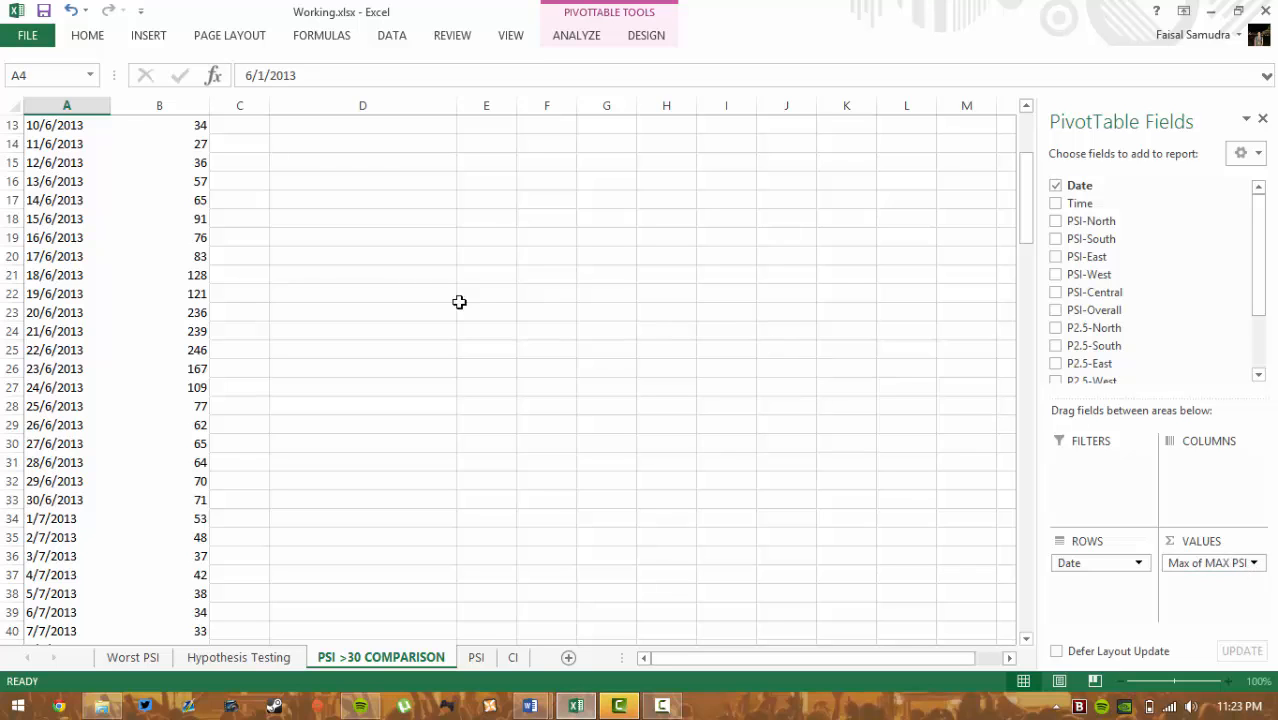
{"action": "scroll", "coordinate": [459, 302], "scroll_direction": "up", "scroll_amount": 4}
{"action": "left_click", "coordinate": [1245, 565]}
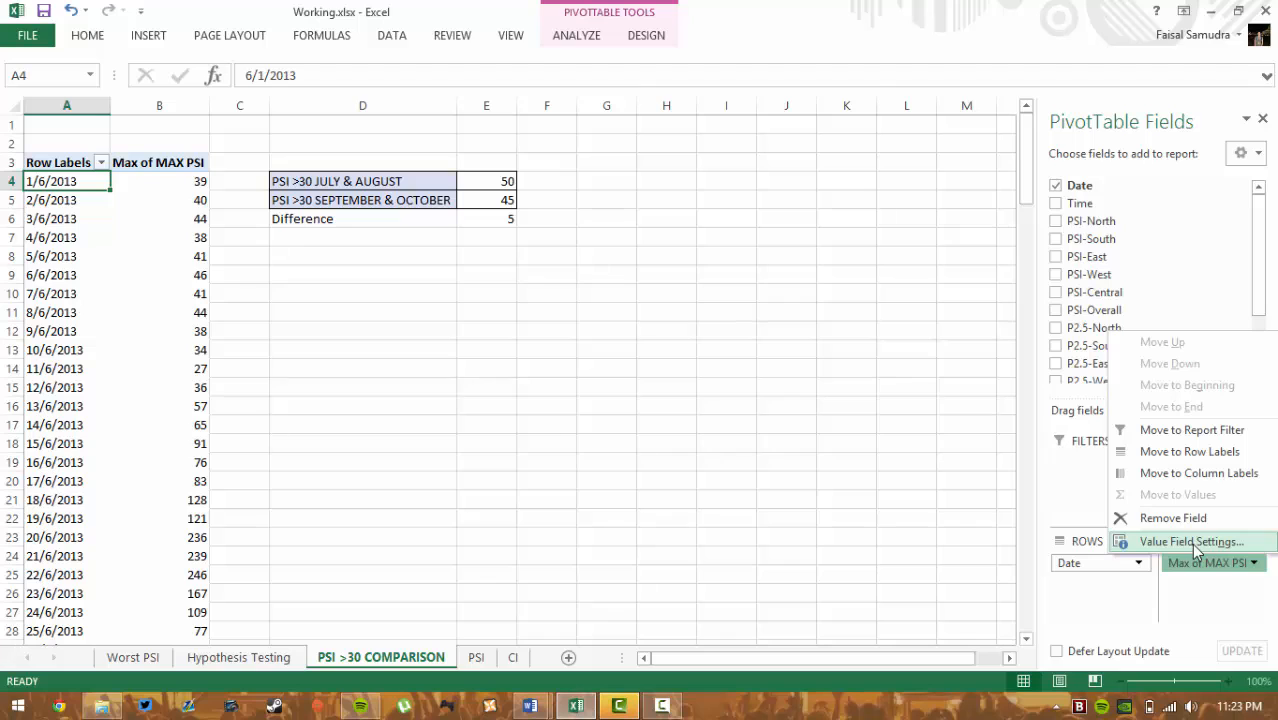
{"action": "left_click", "coordinate": [499, 219]}
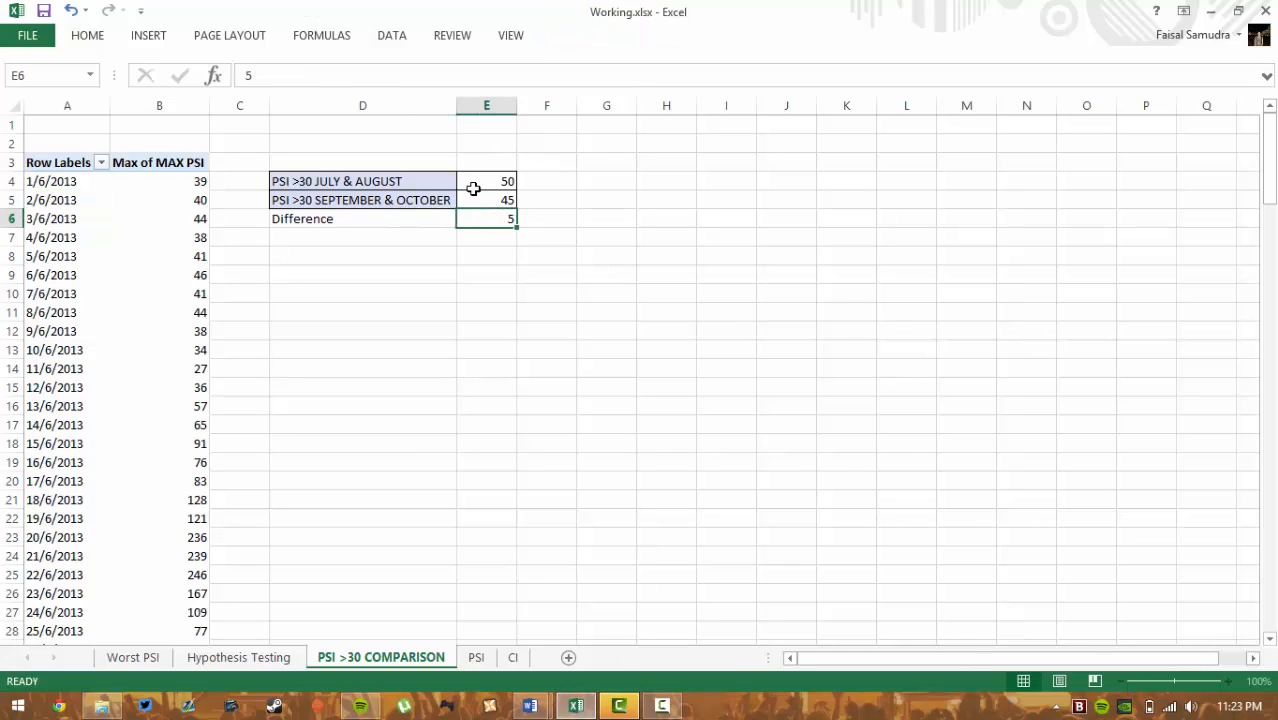
{"action": "left_click", "coordinate": [477, 186]}
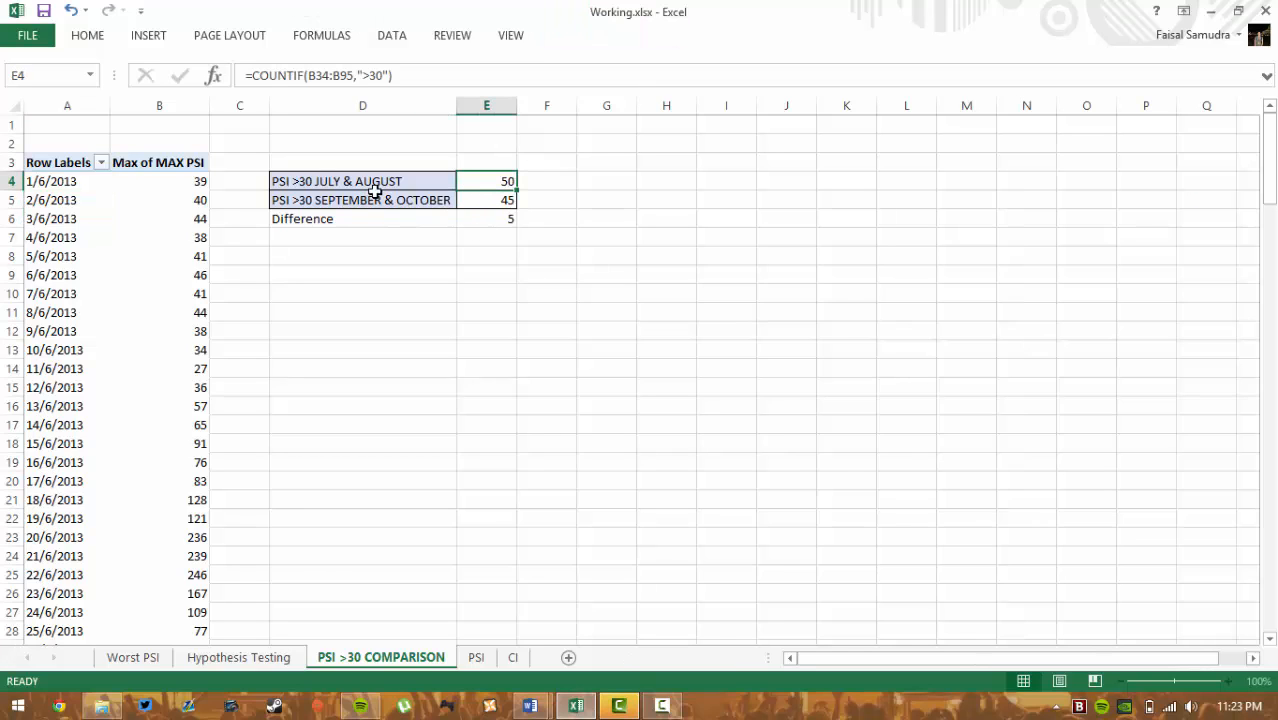
{"action": "left_click", "coordinate": [482, 214]}
{"action": "double_click", "coordinate": [485, 181]}
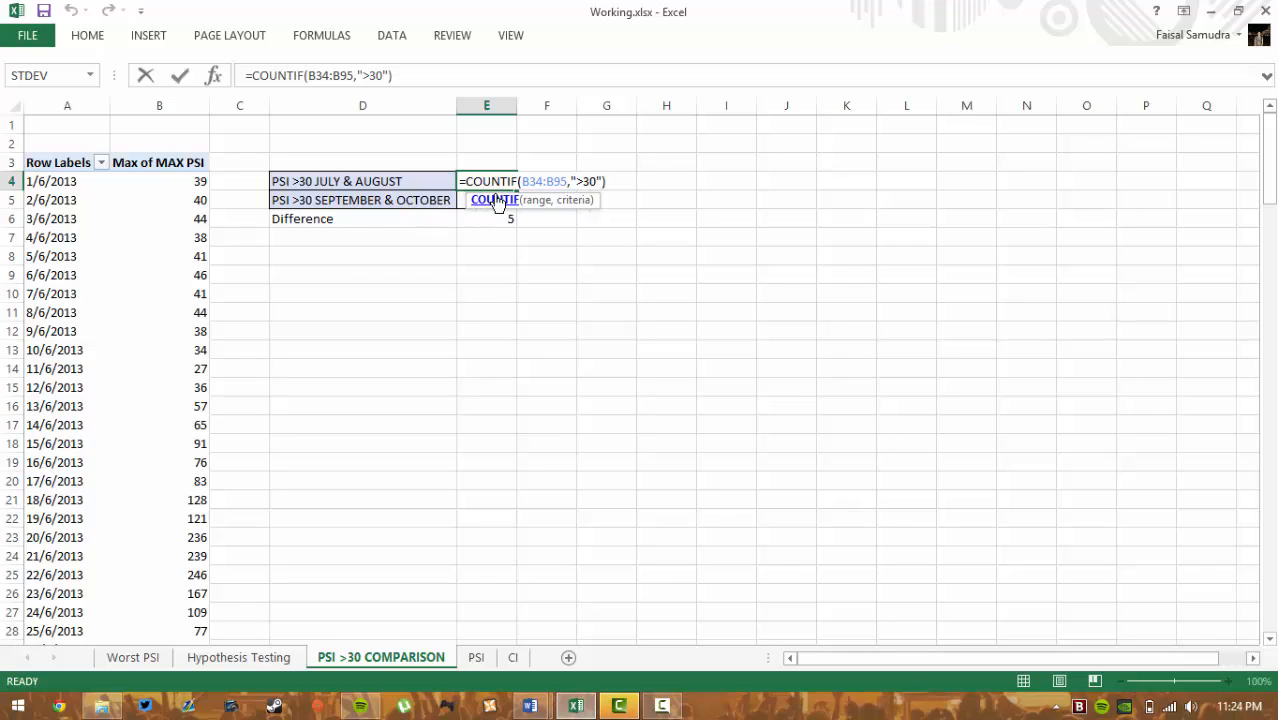
{"action": "key", "text": "ctrl+Return"}
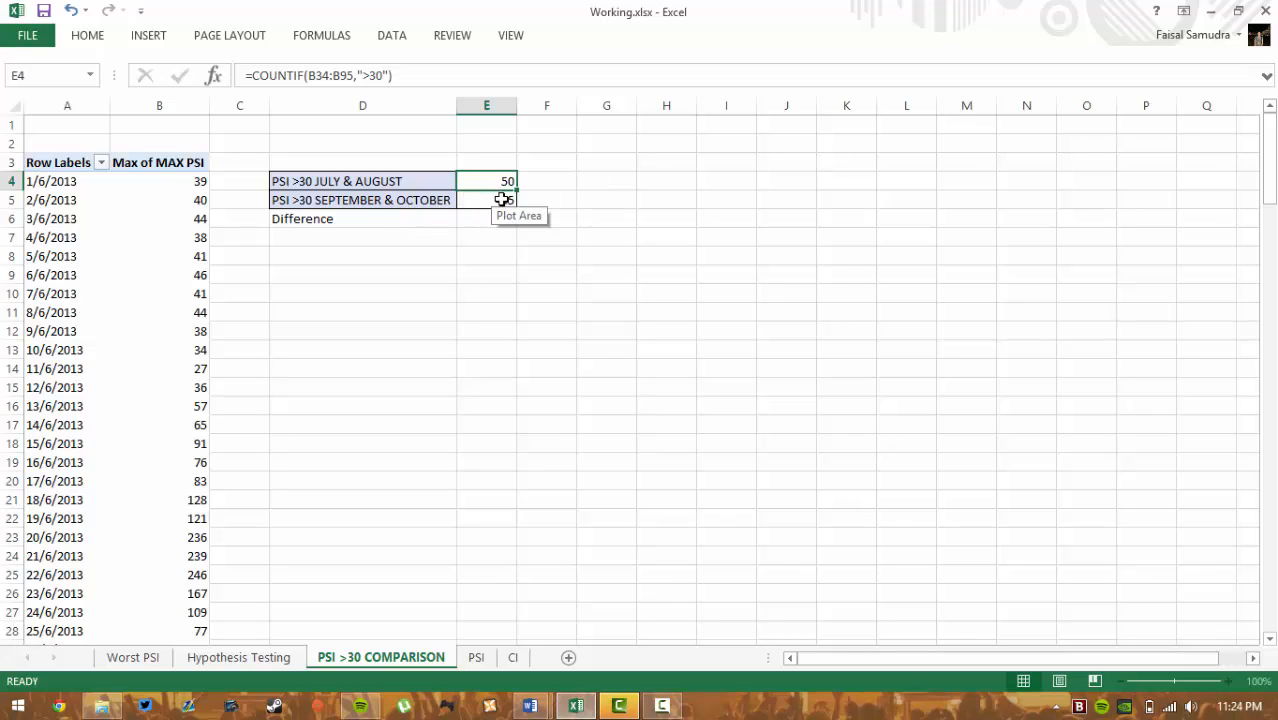
{"action": "double_click", "coordinate": [502, 200]}
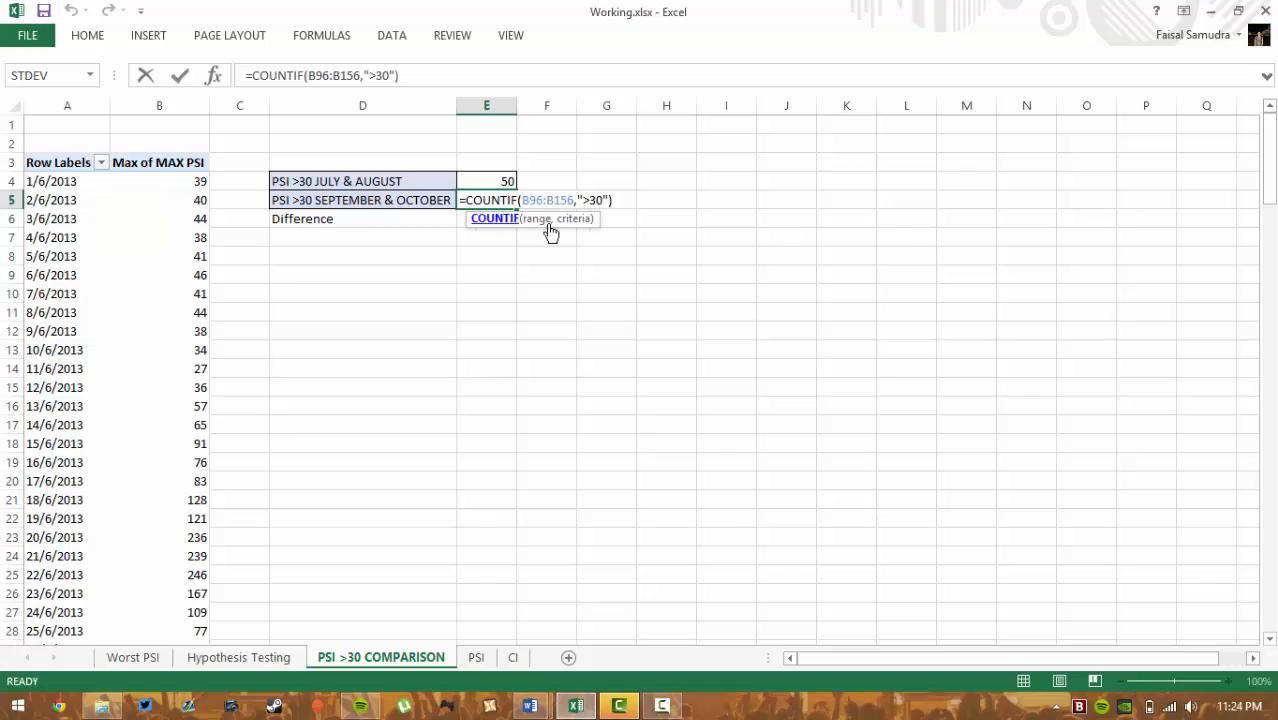
{"action": "key", "text": "ctrl+Return"}
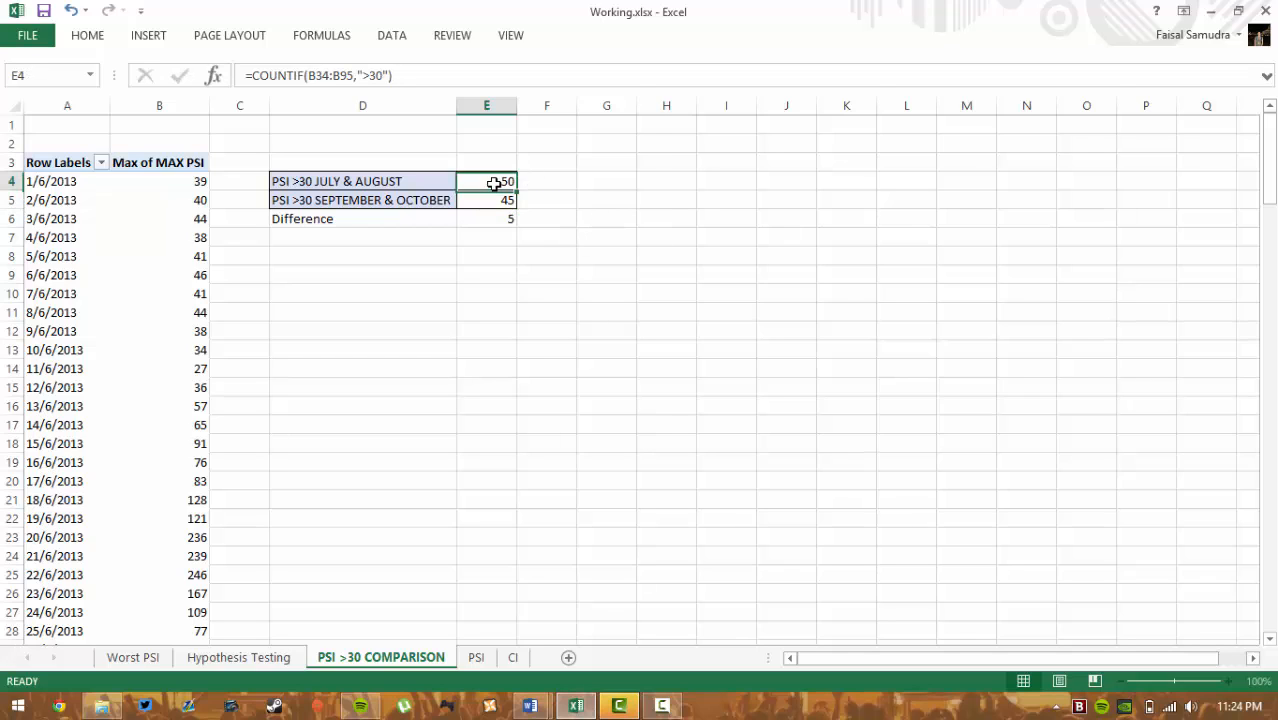
{"action": "double_click", "coordinate": [502, 181]}
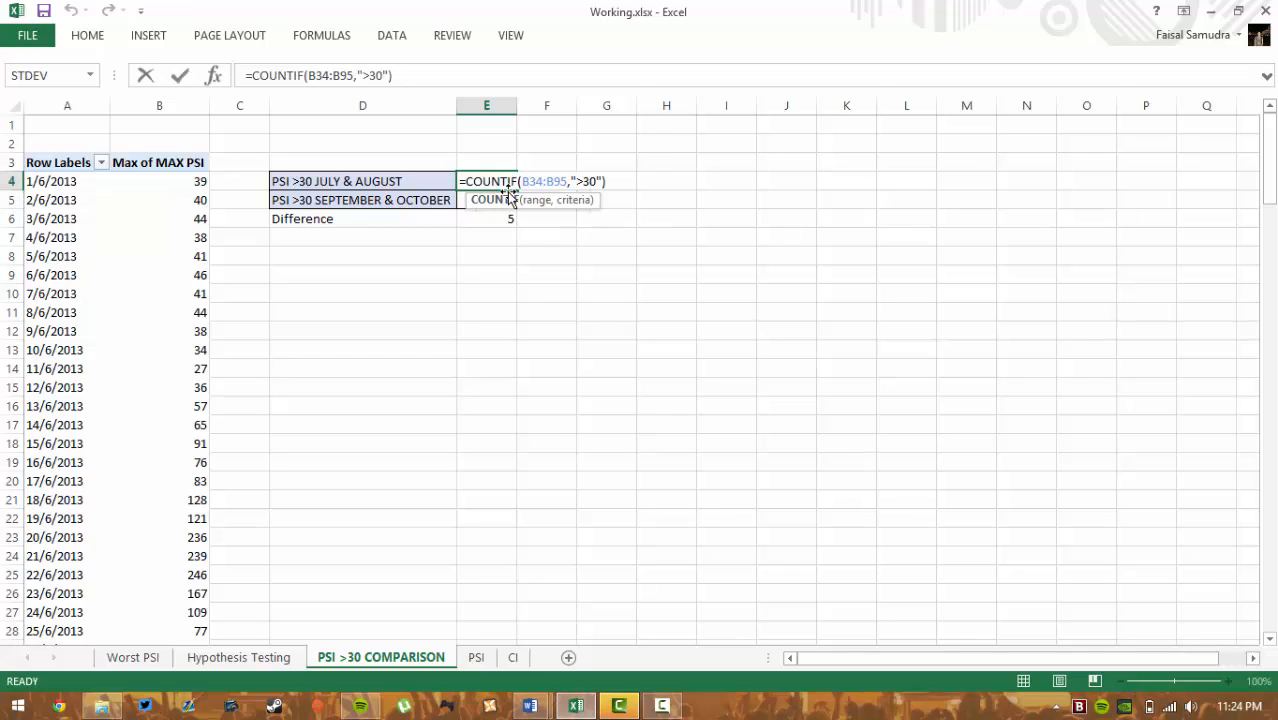
{"action": "key", "text": "ctrl+Return"}
{"action": "double_click", "coordinate": [504, 198]}
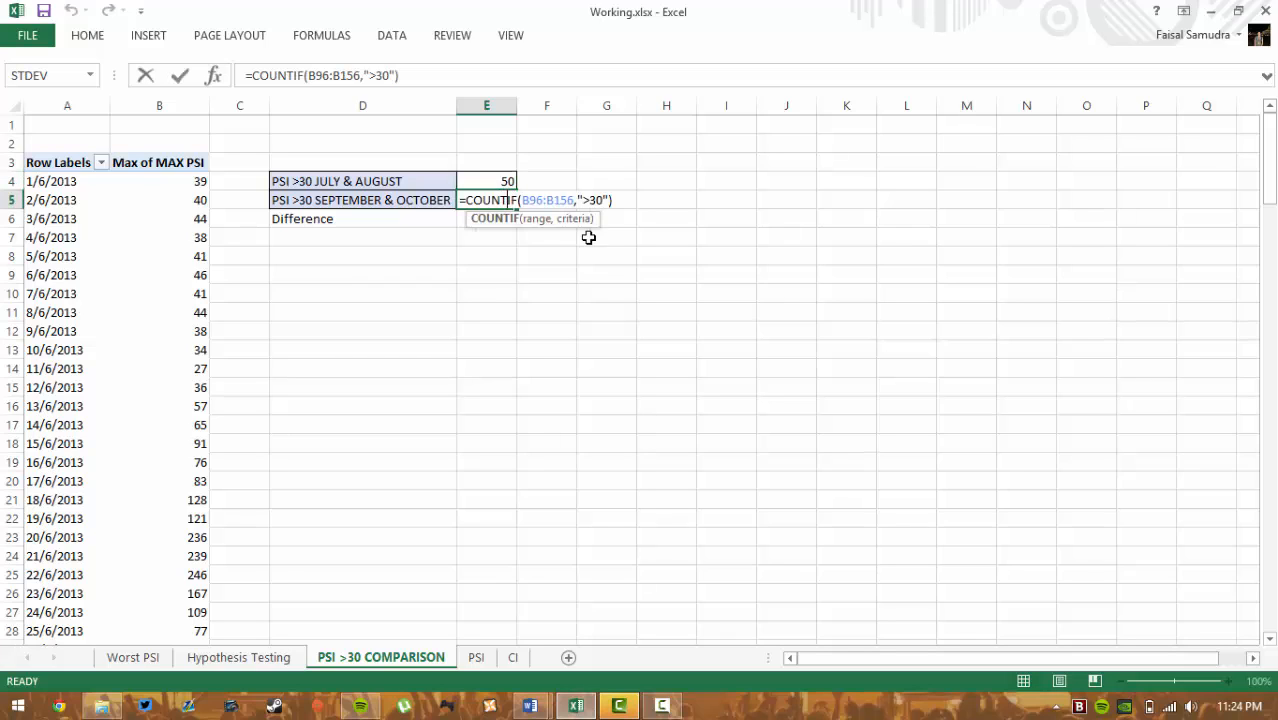
{"action": "key", "text": "ctrl+Return"}
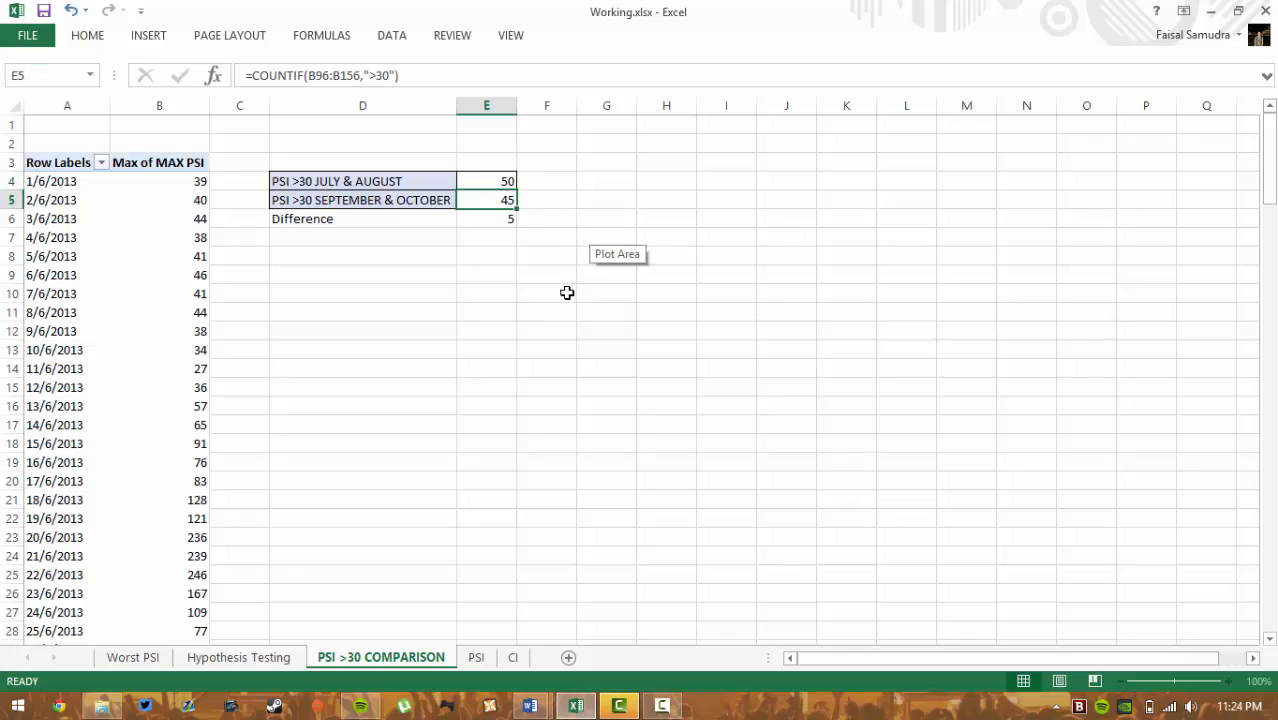
{"action": "left_click", "coordinate": [507, 220]}
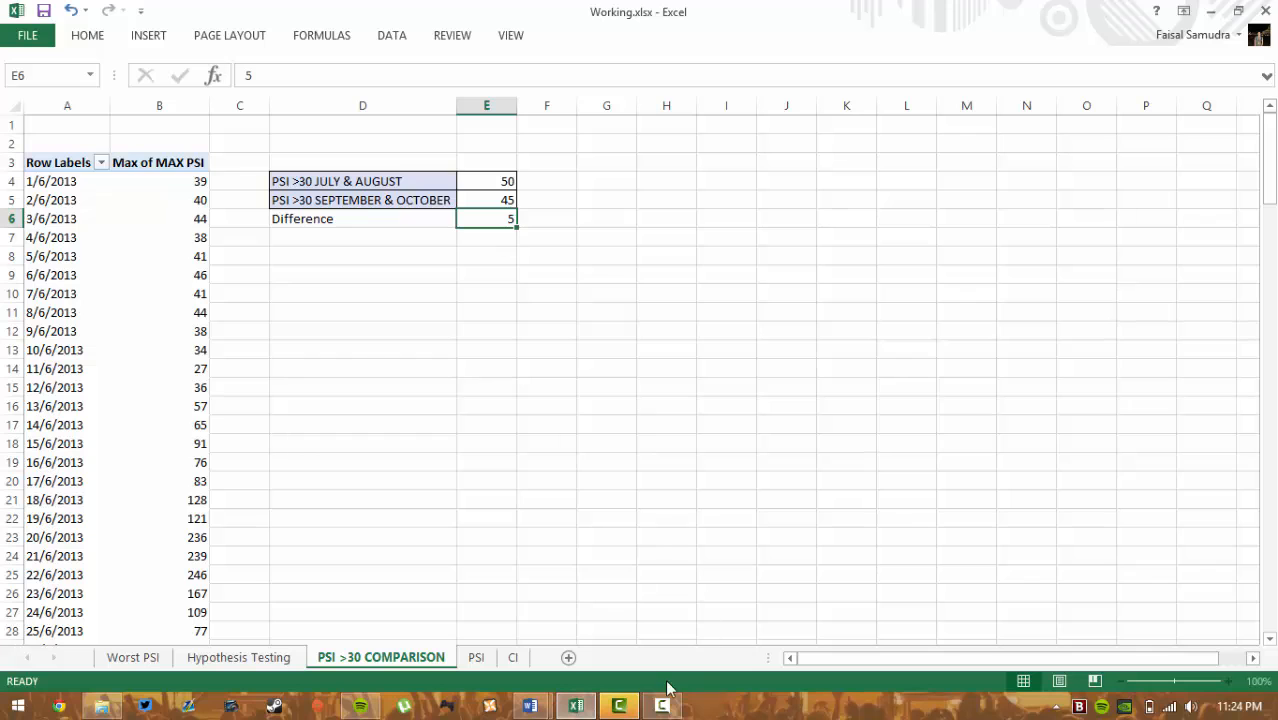
{"action": "scroll", "coordinate": [462, 377], "scroll_direction": "down", "scroll_amount": 1}
{"action": "scroll", "coordinate": [357, 342], "scroll_direction": "up", "scroll_amount": 1}
- On Hypothesis Testing, view D22's formula yielding 0.911403211 and exit without changes
{"action": "left_click", "coordinate": [267, 660]}
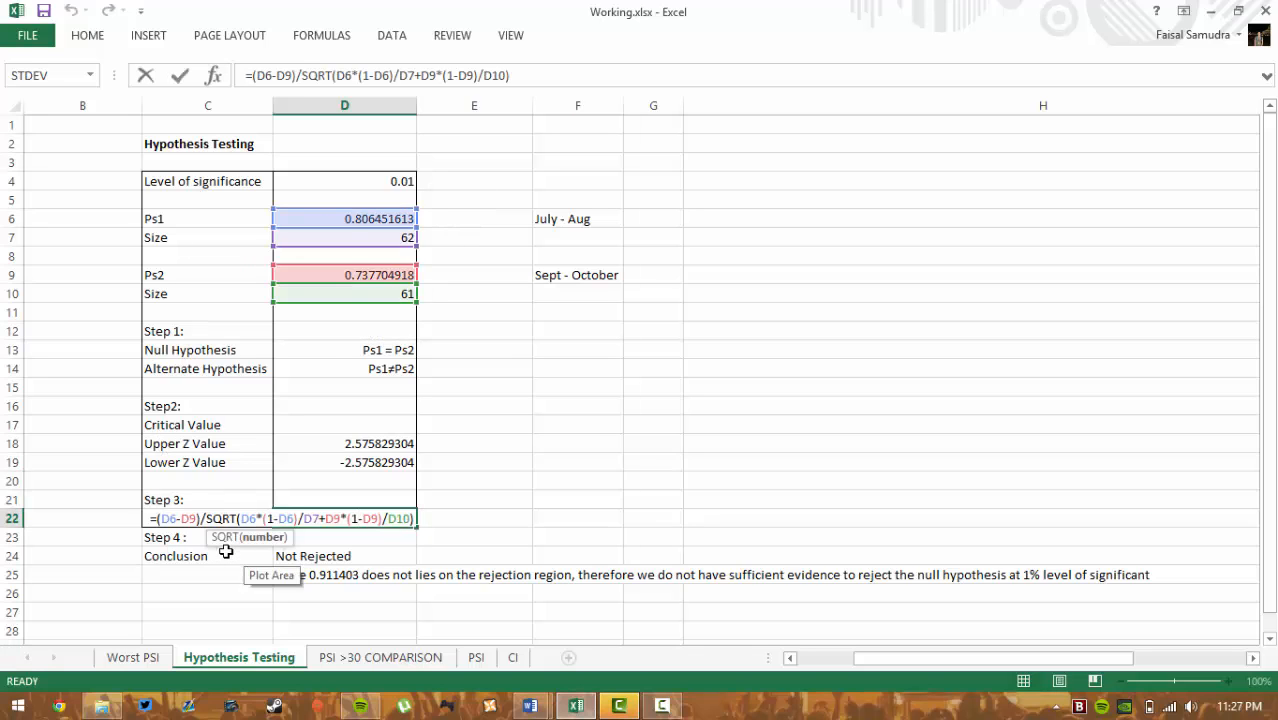
{"action": "left_click", "coordinate": [226, 552]}
{"action": "left_click", "coordinate": [352, 521]}
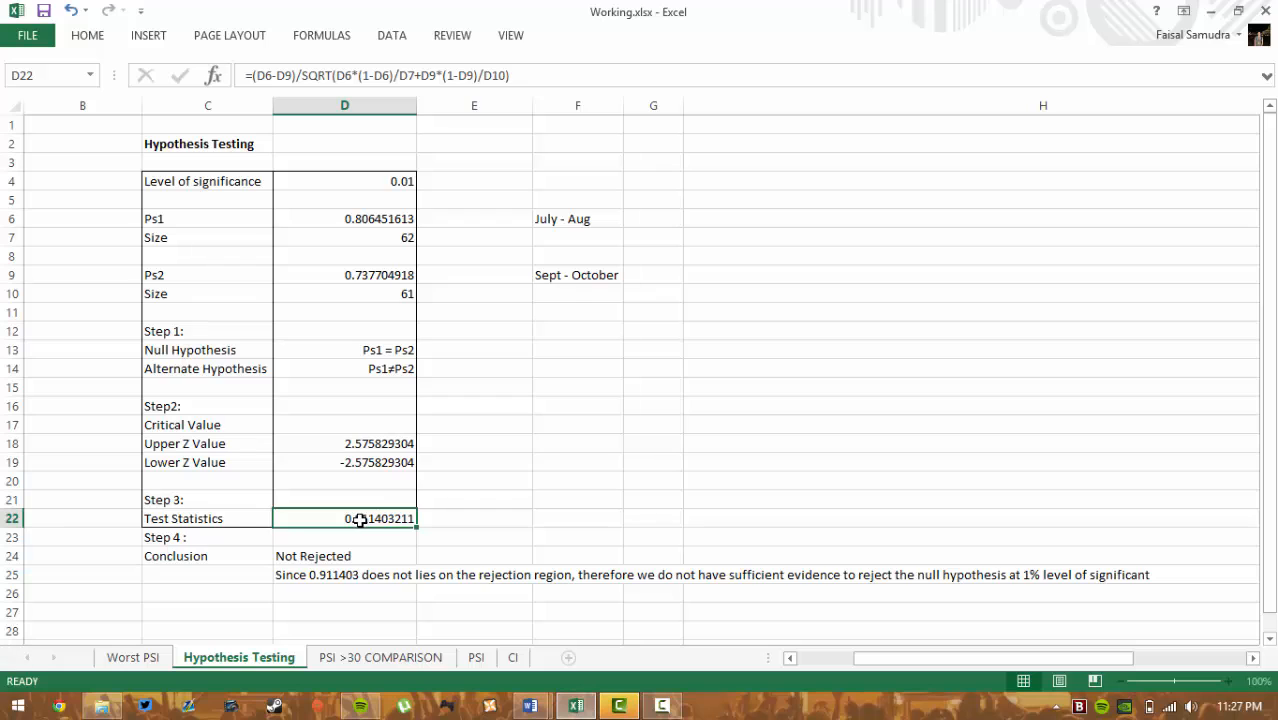
{"action": "double_click", "coordinate": [359, 520]}
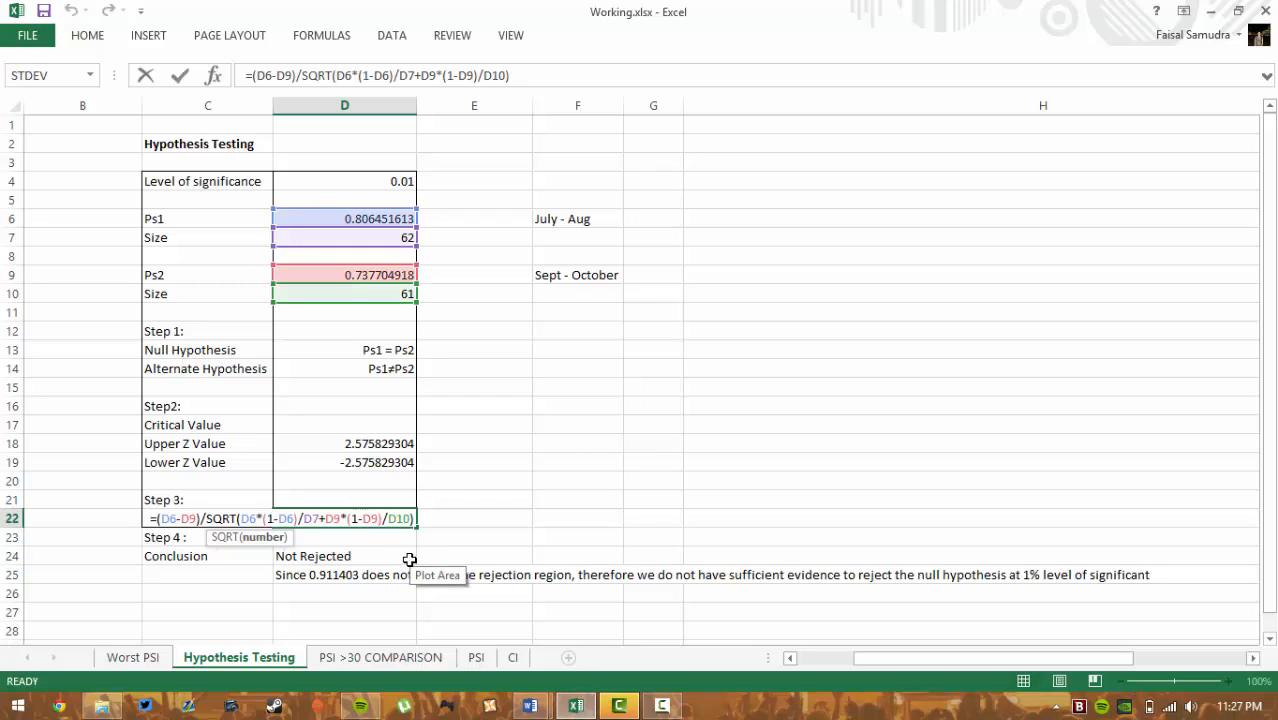
{"action": "key", "text": "Escape"}
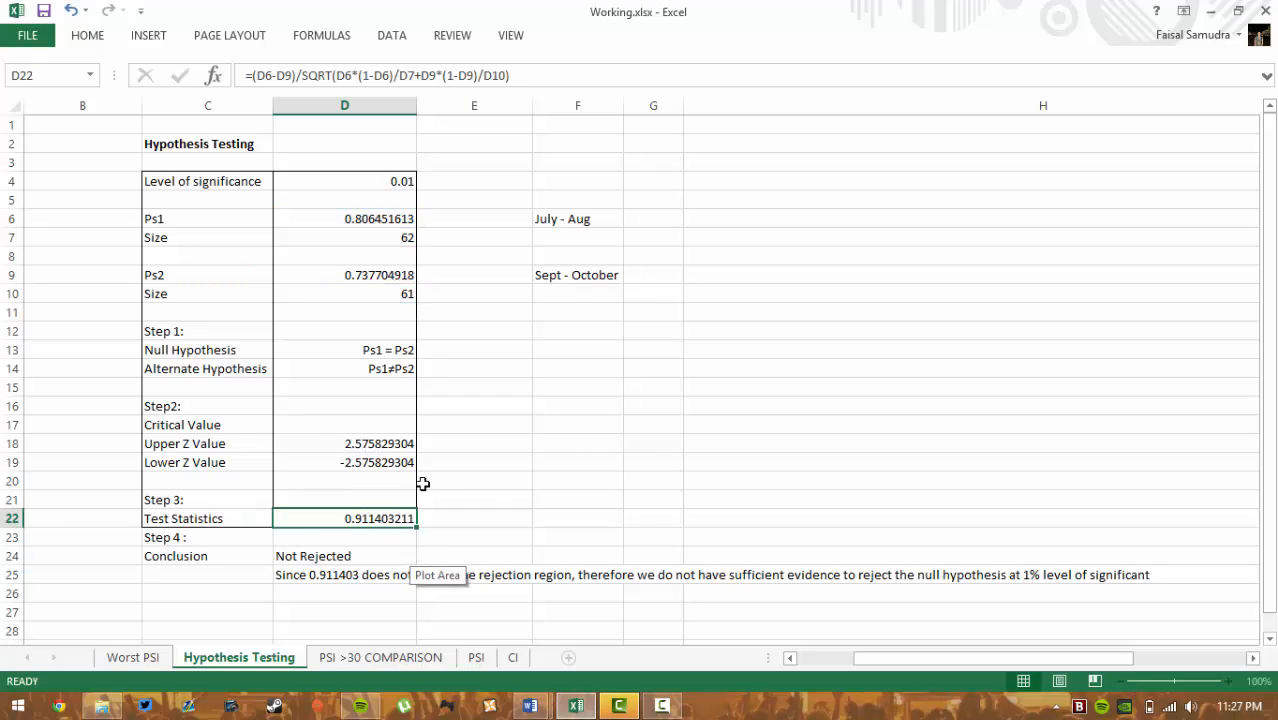